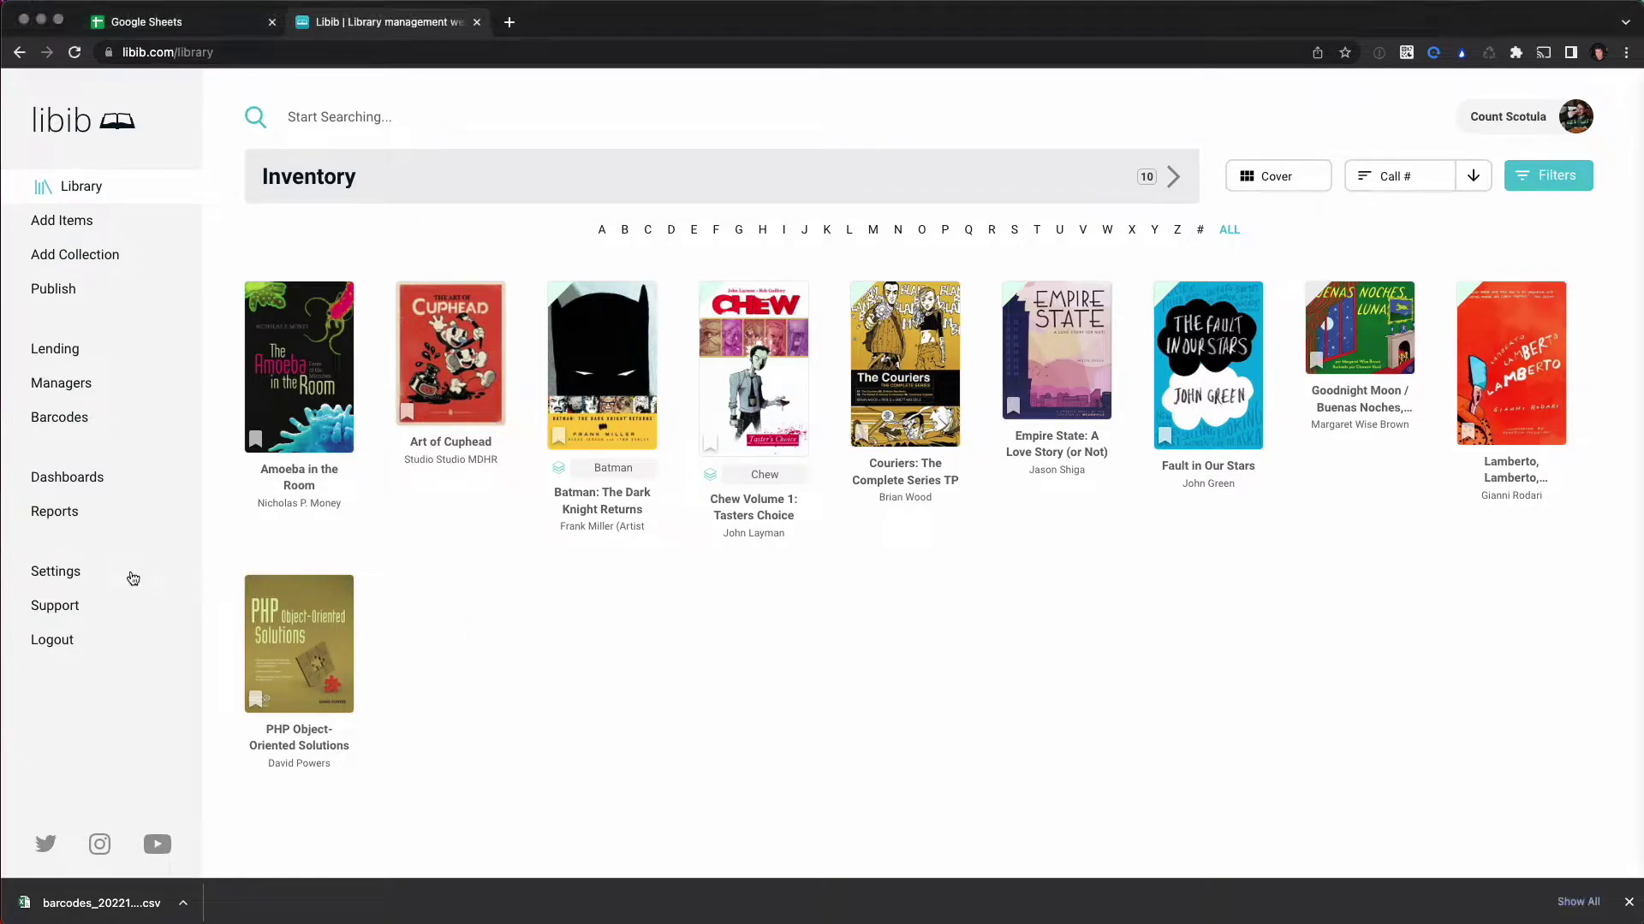
Open Libib's Settings page, leaving the Inventory library view.
left_click(104, 572)
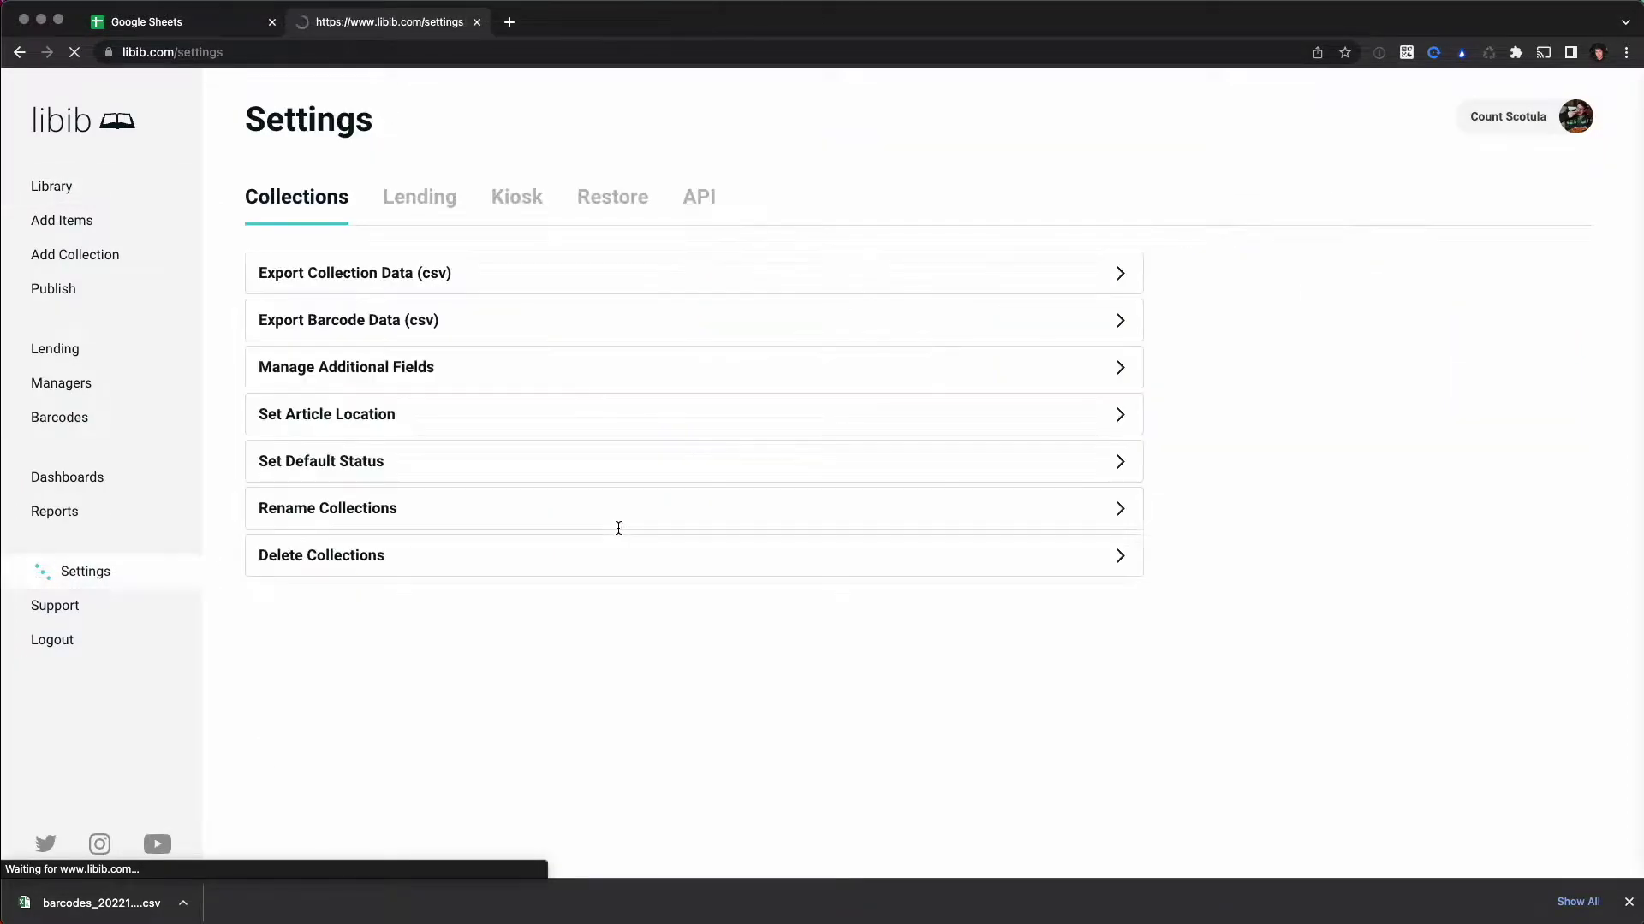
Choose Inventory as the library for the Export Barcode Data (csv) option.
left_click(643, 333)
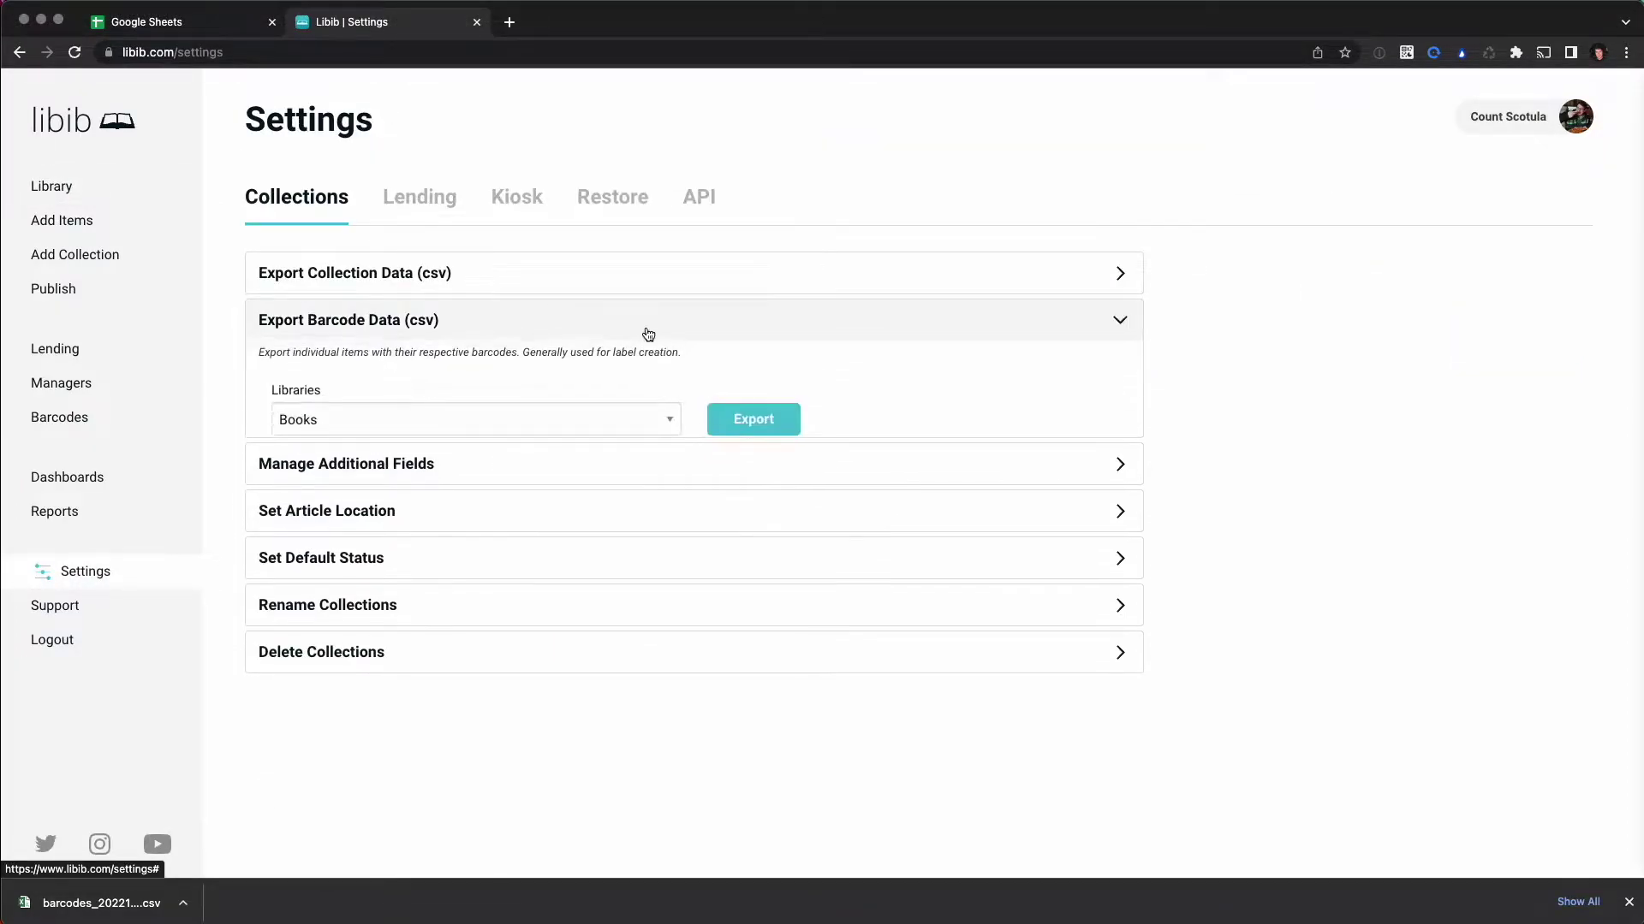
left_click(562, 412)
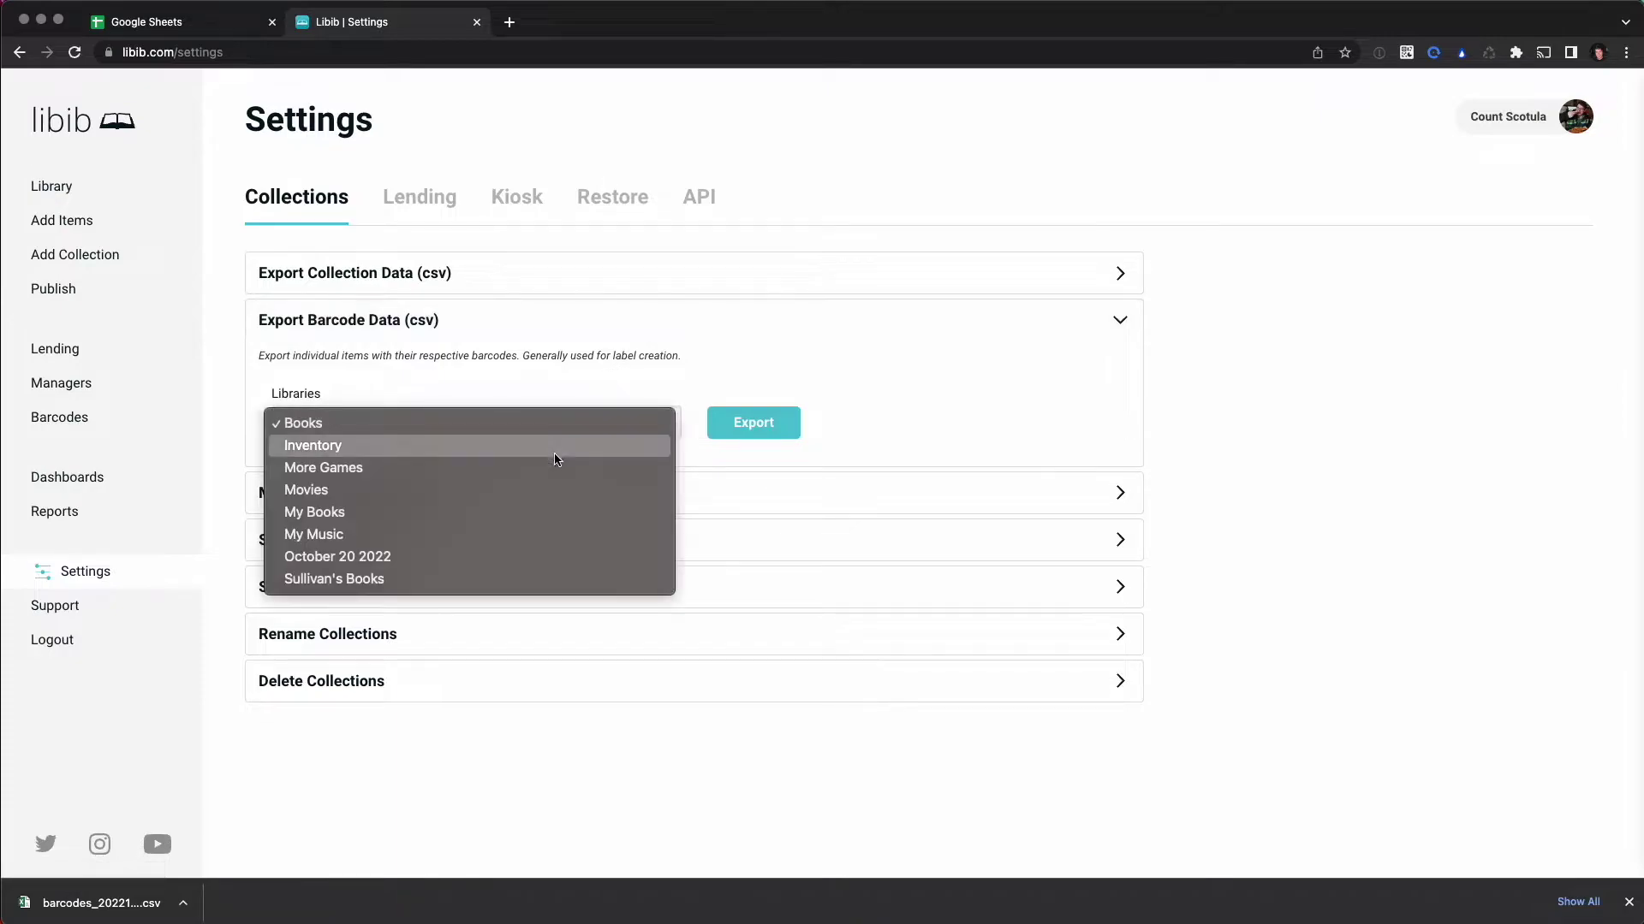
left_click(552, 445)
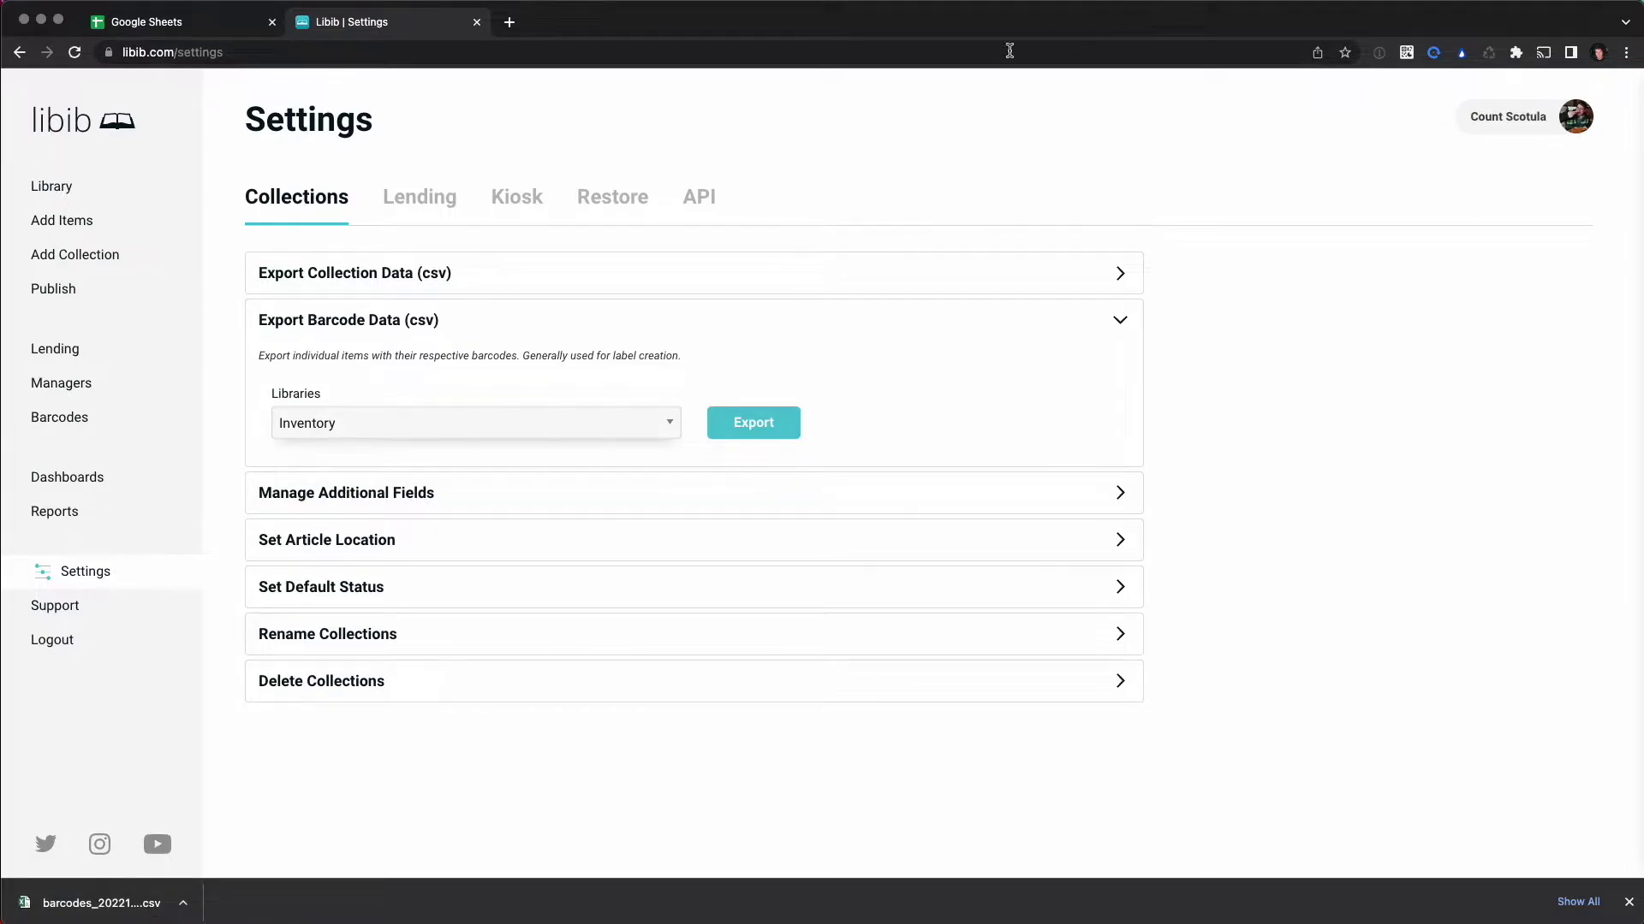
Upload barcodes_20221026_035157.csv into a new blank spreadsheet, replacing its contents.
left_click(193, 21)
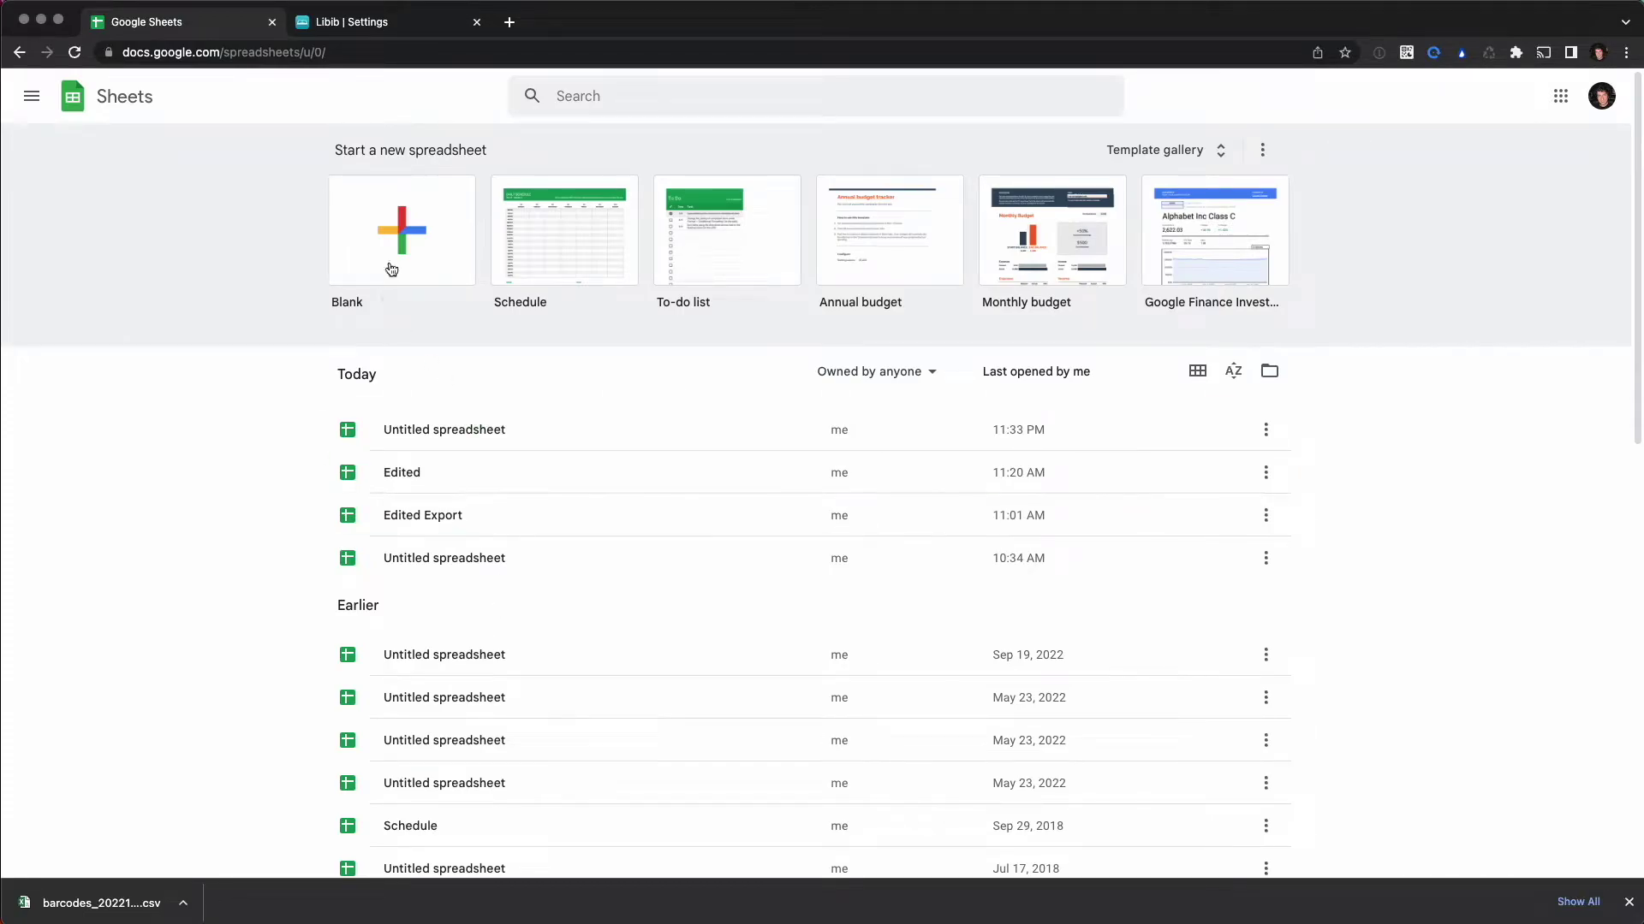
left_click(402, 231)
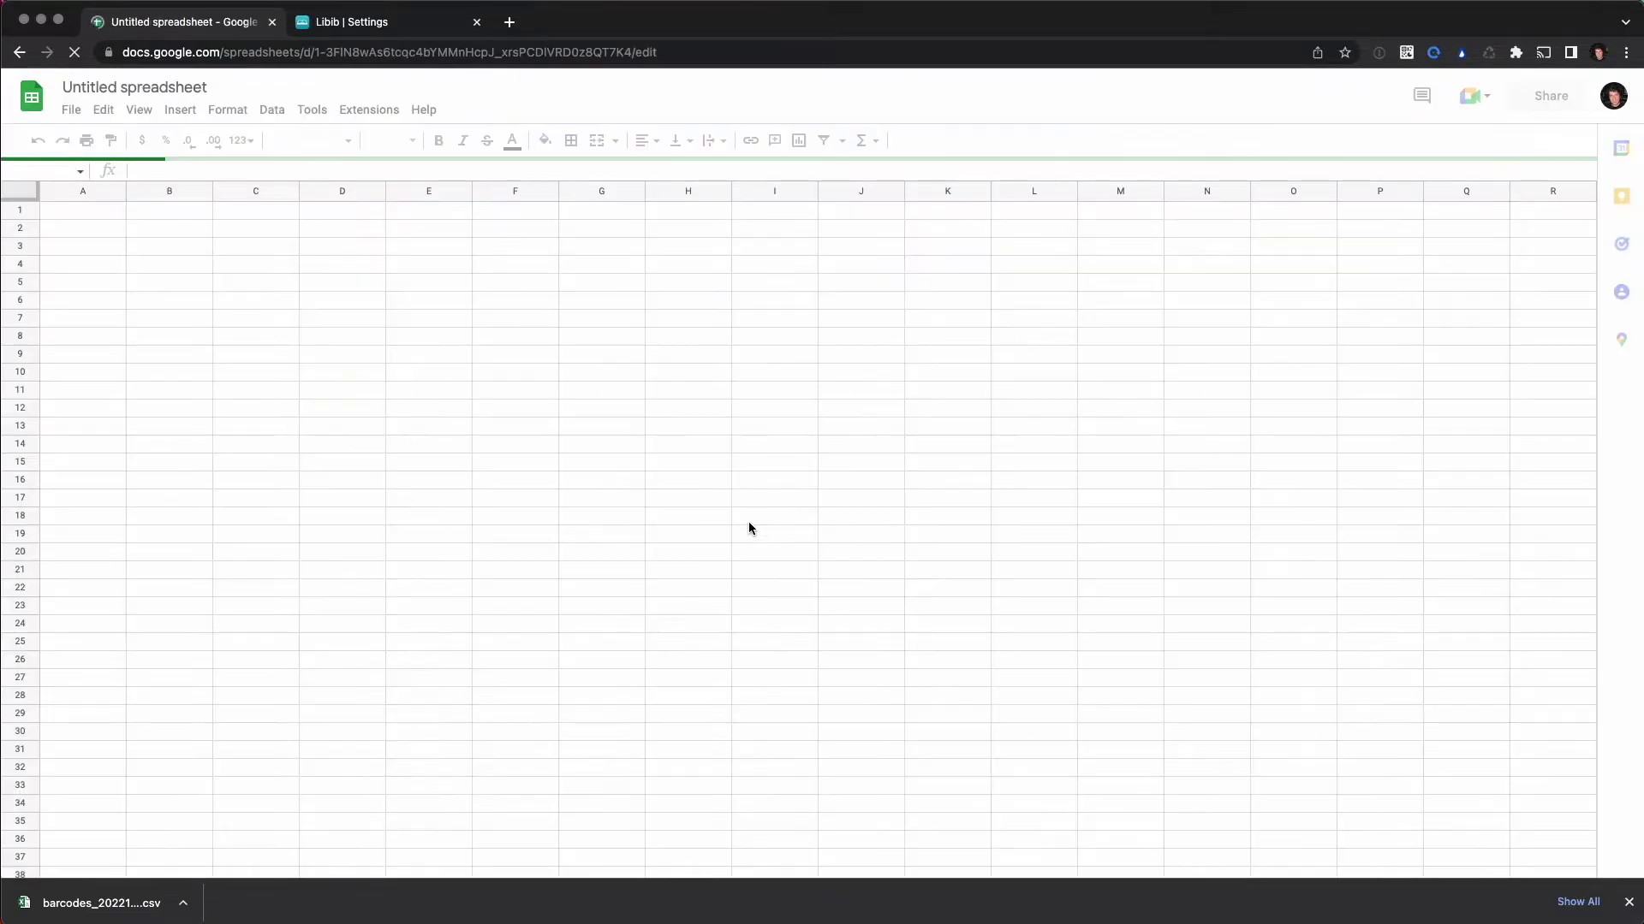
left_click(71, 110)
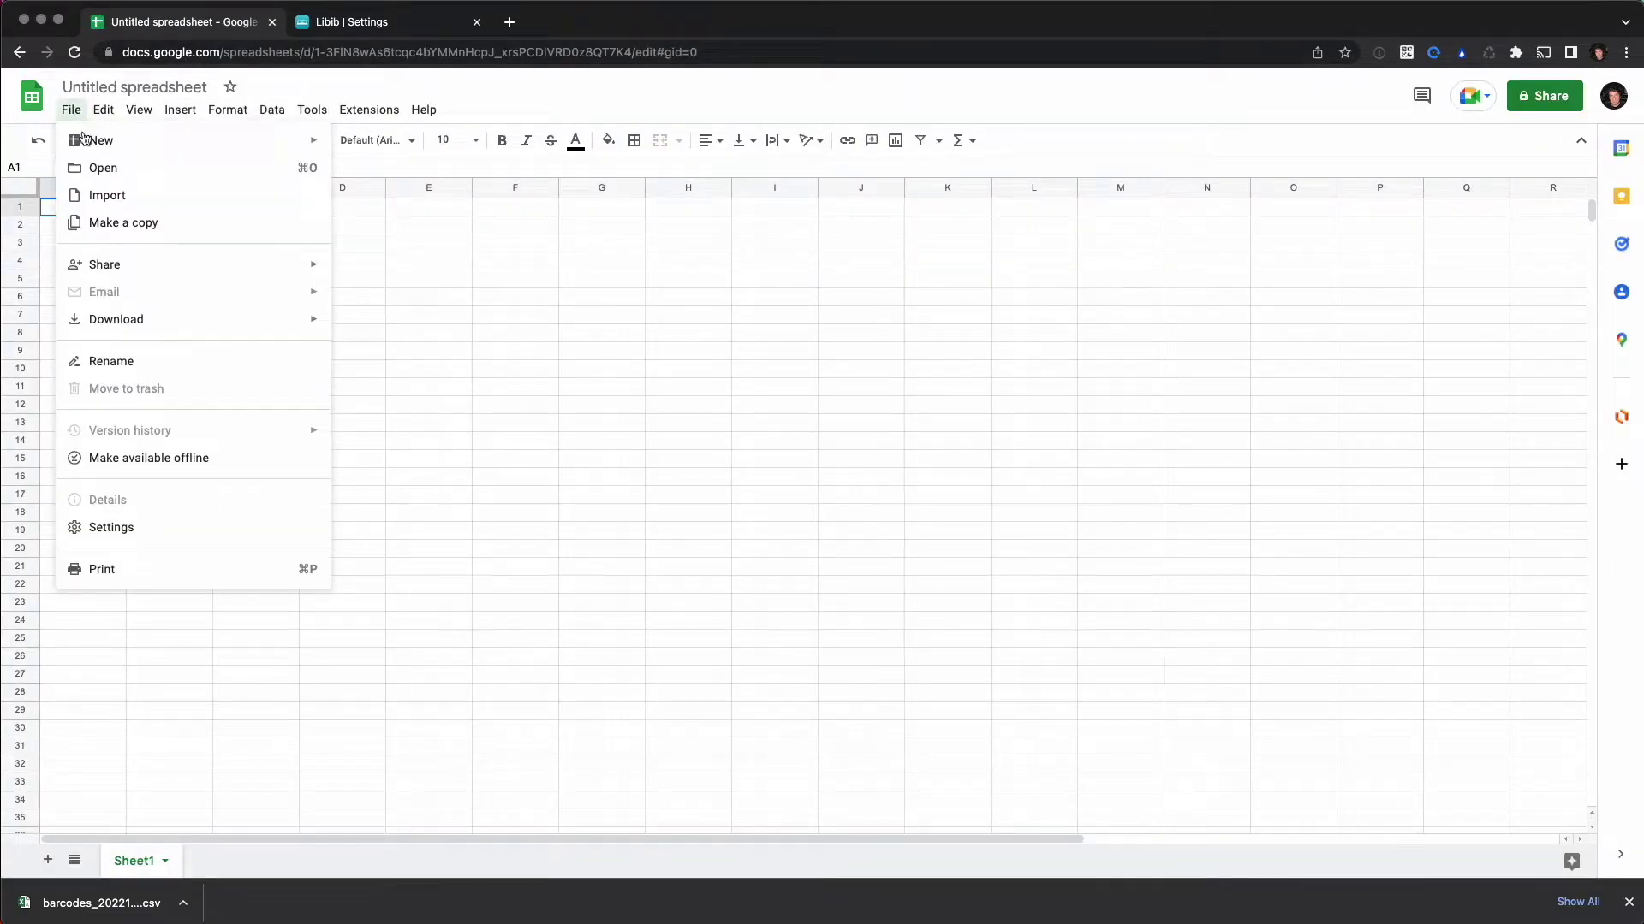
left_click(106, 186)
left_click(718, 260)
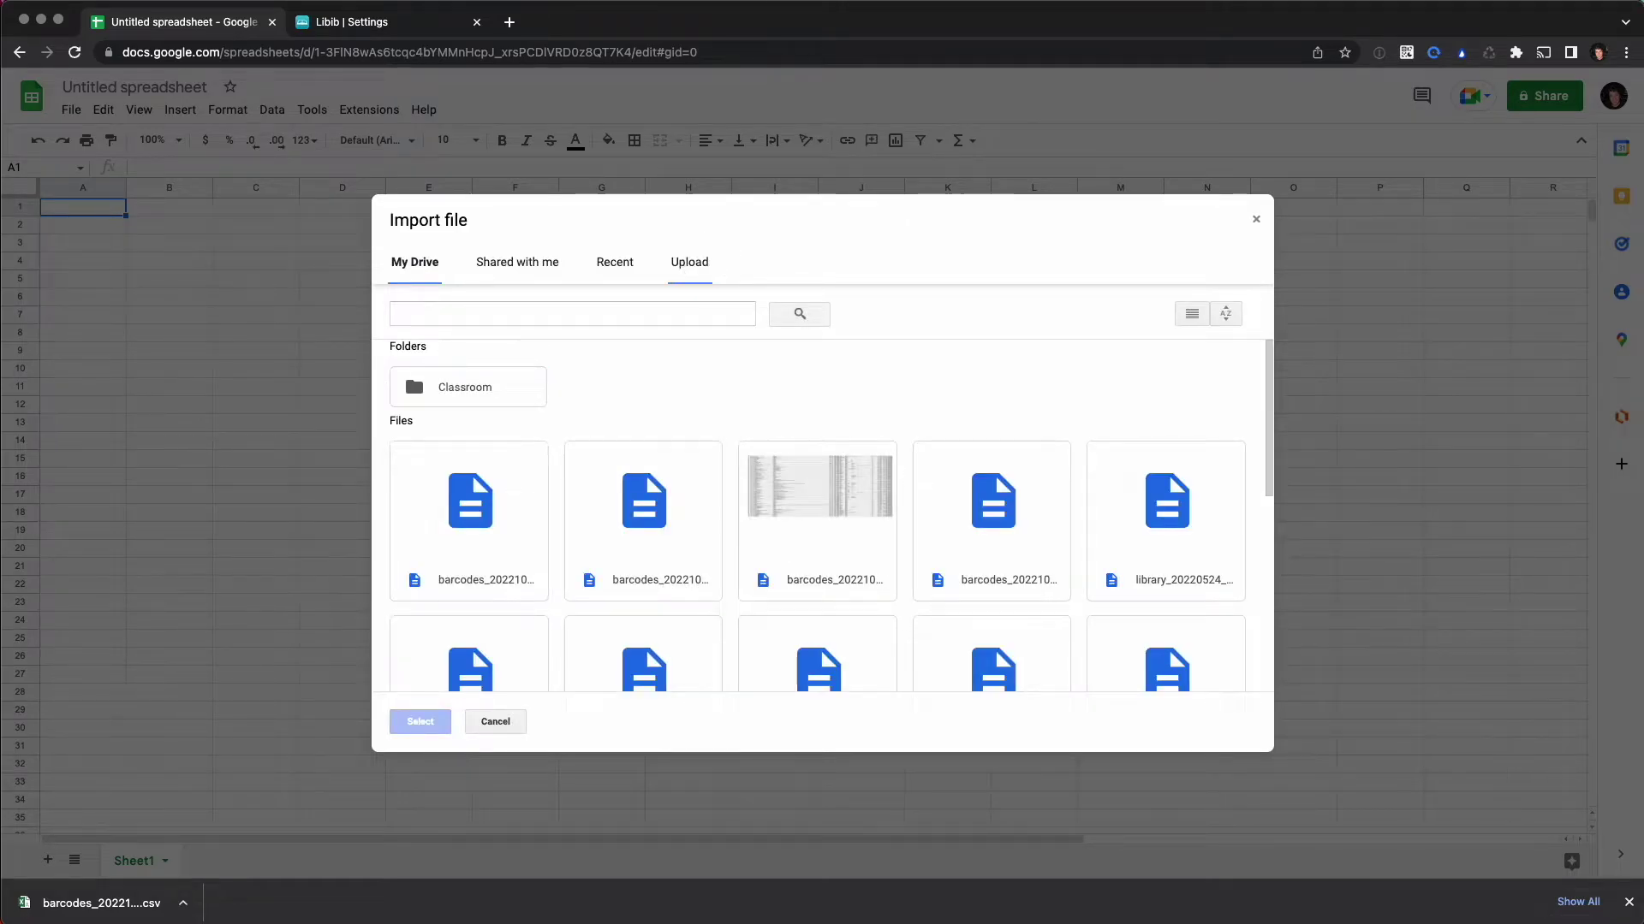
left_click_drag(94, 903, 779, 539)
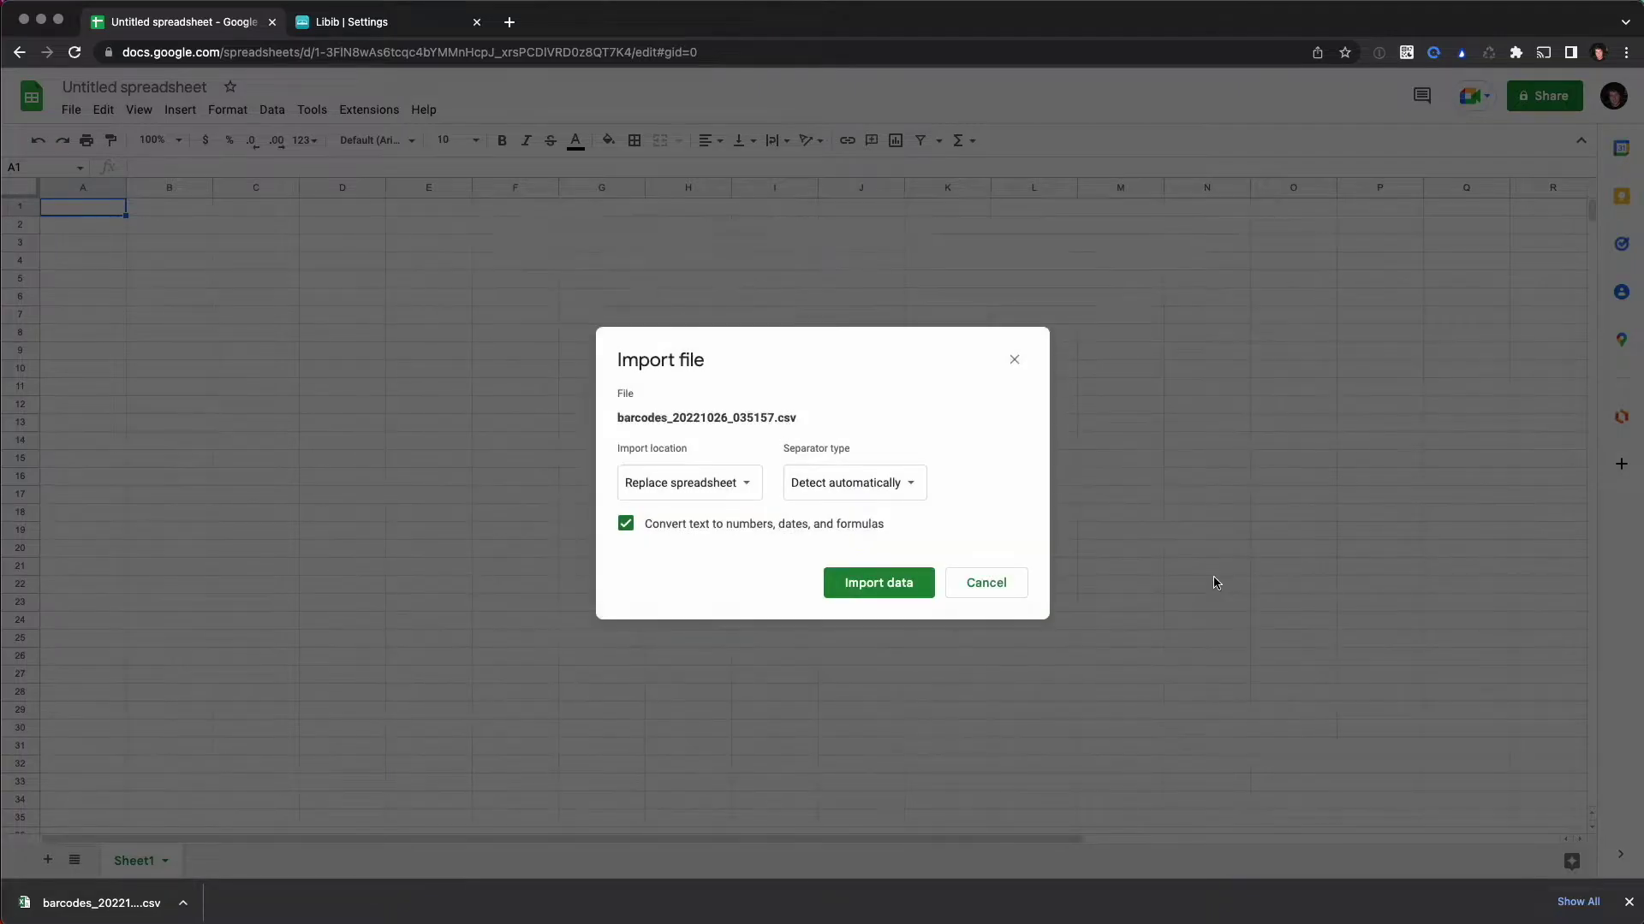
left_click(878, 582)
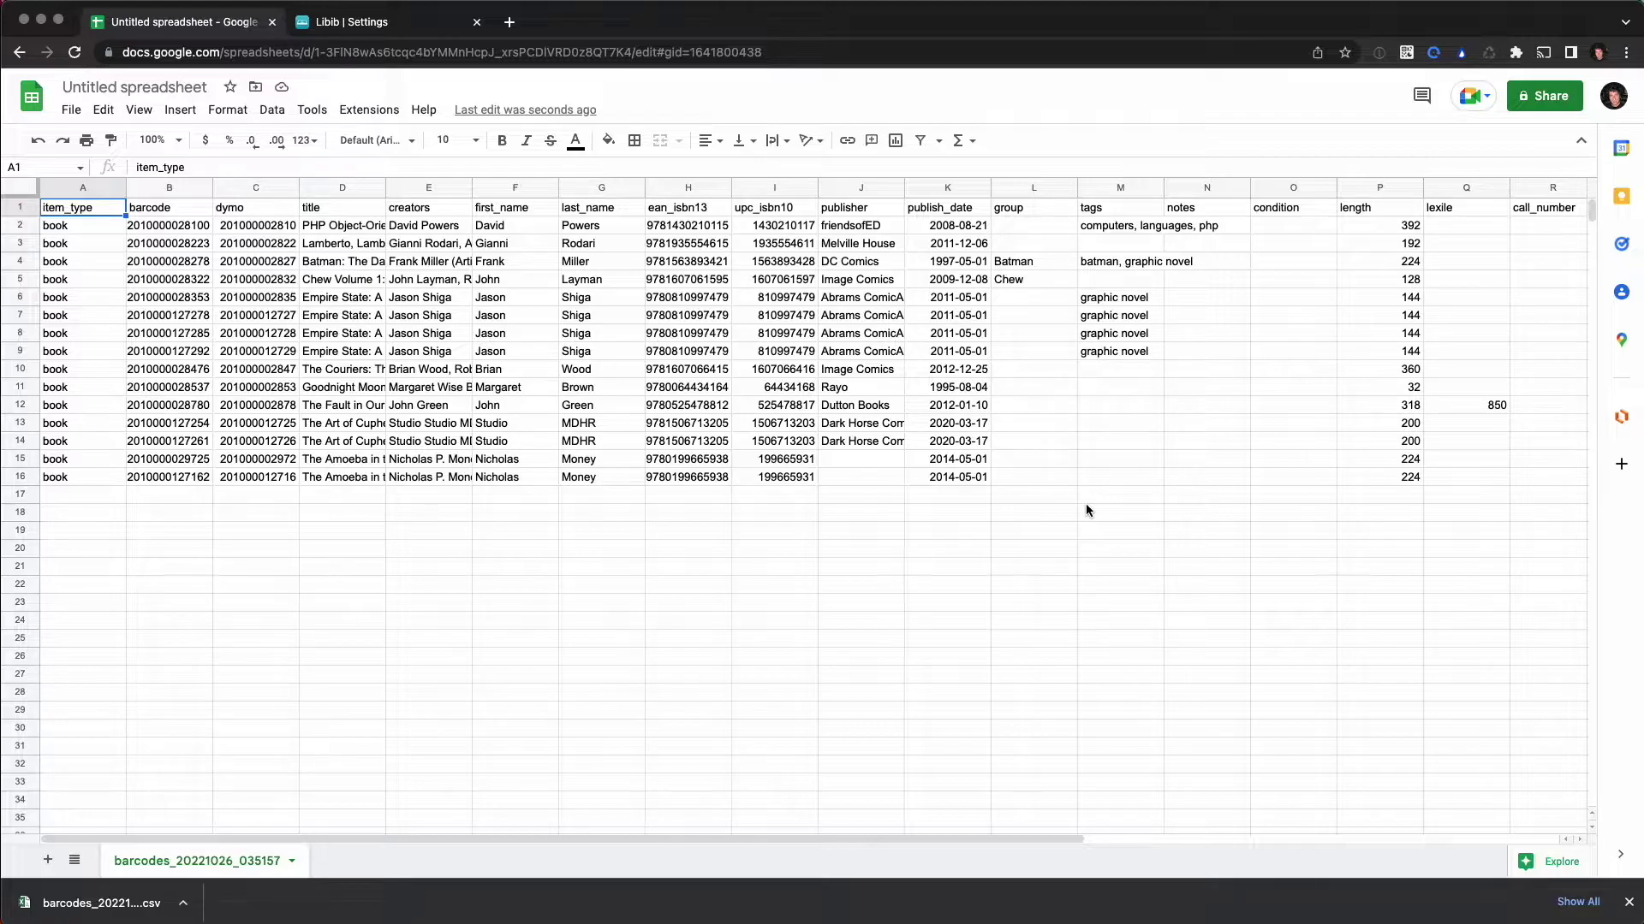
Delete the item_type column, insert a blank column A, and head it 'scanned'.
right_click(96, 187)
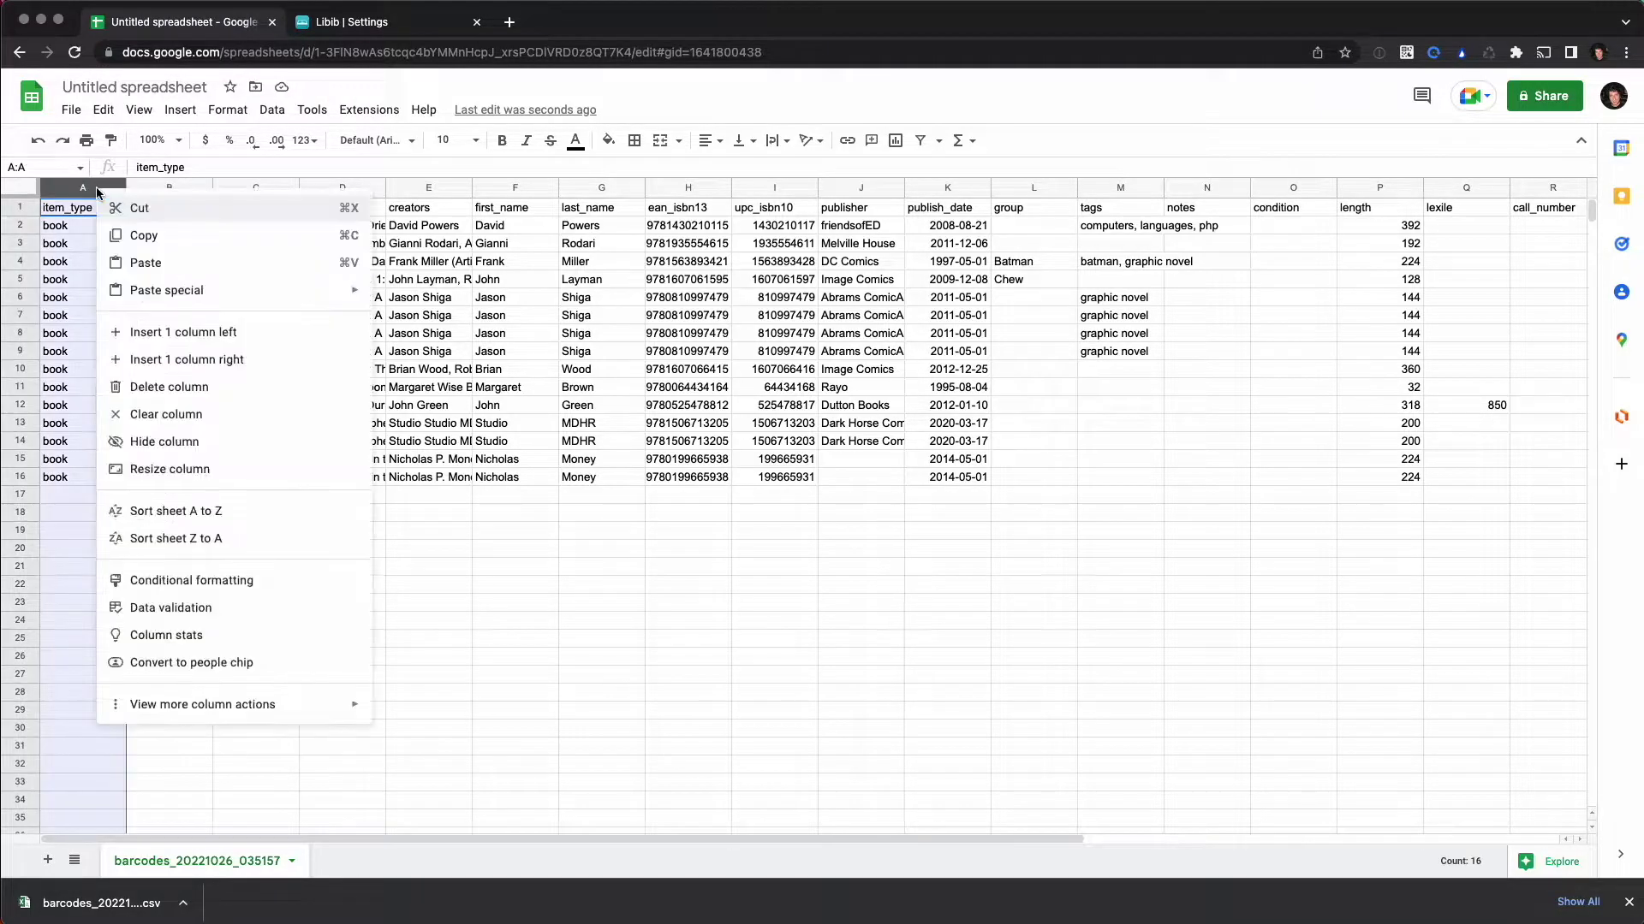
left_click(250, 395)
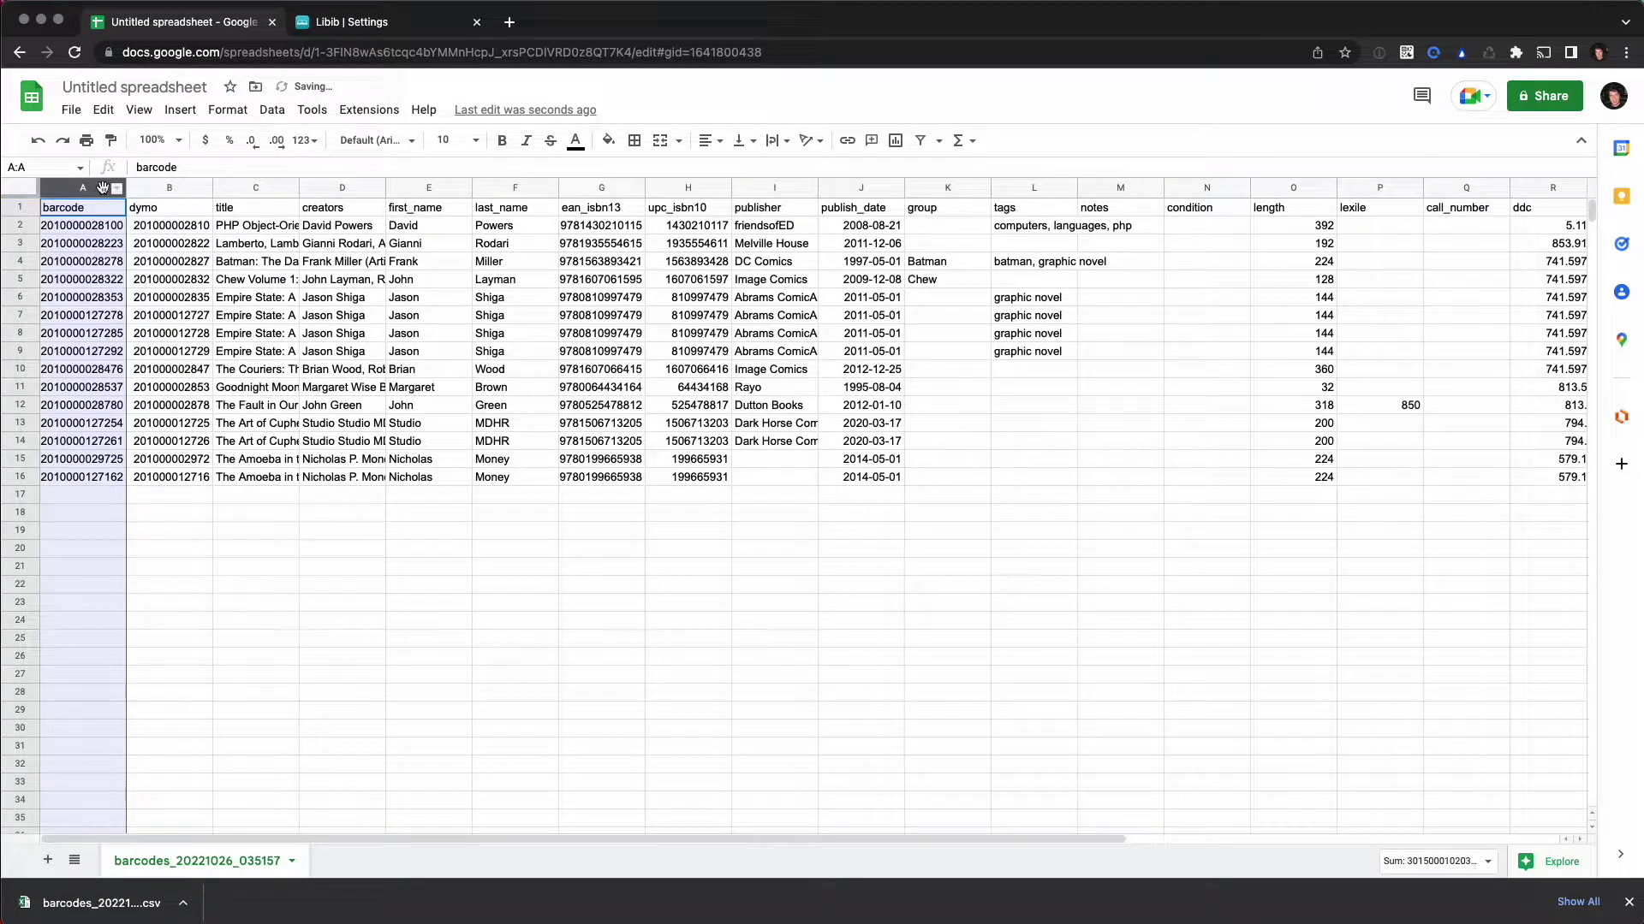
right_click(100, 190)
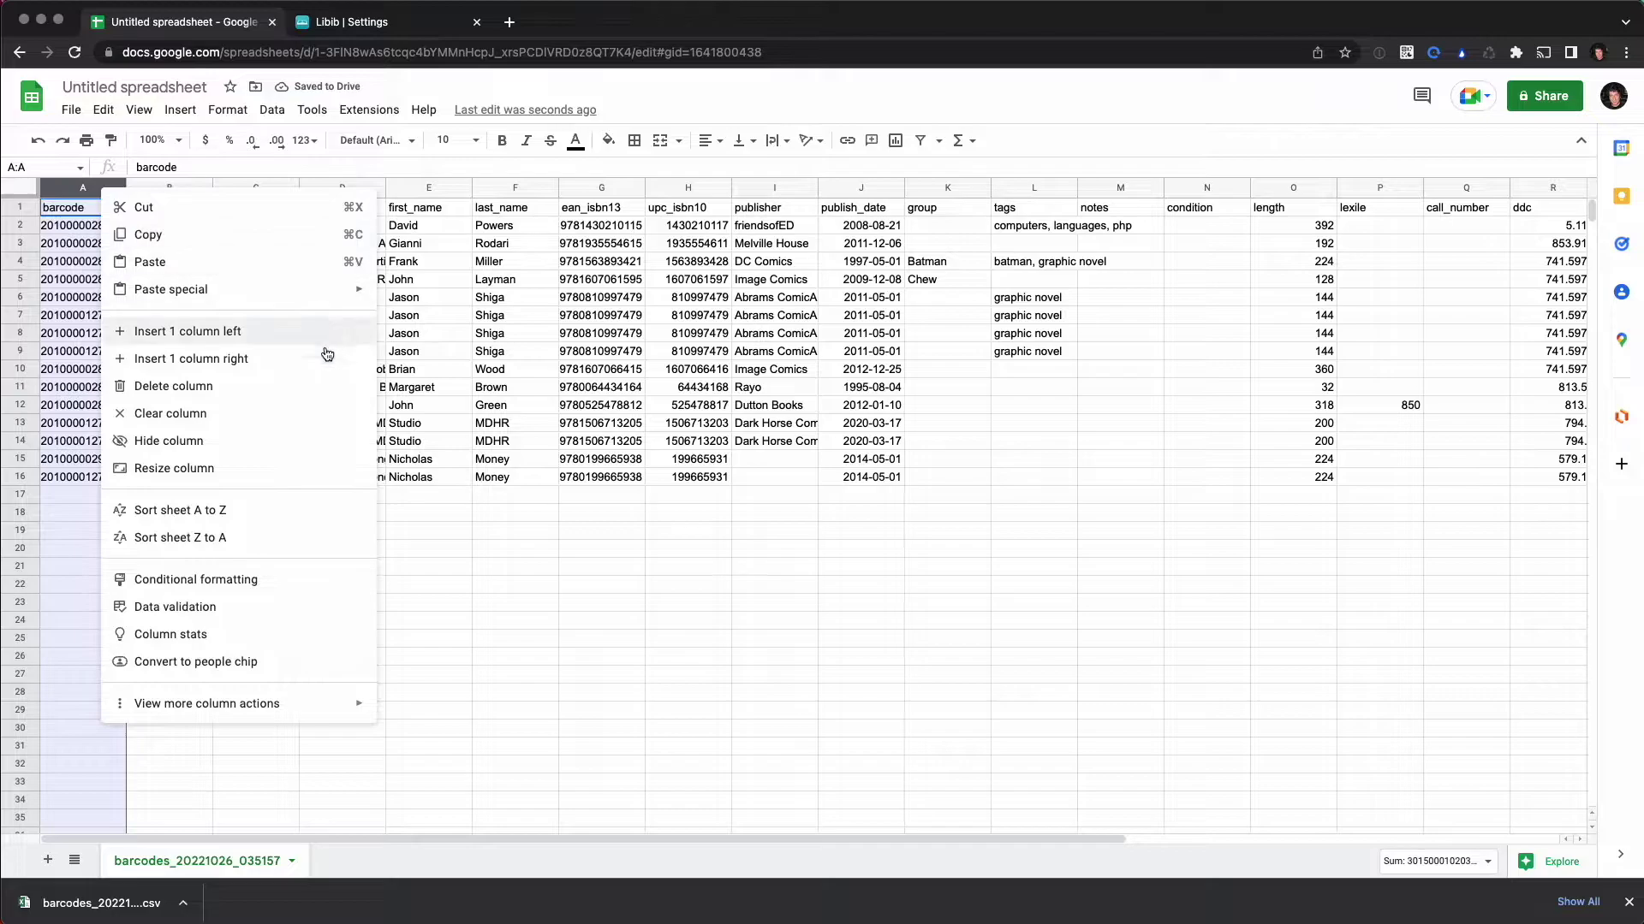
left_click(282, 331)
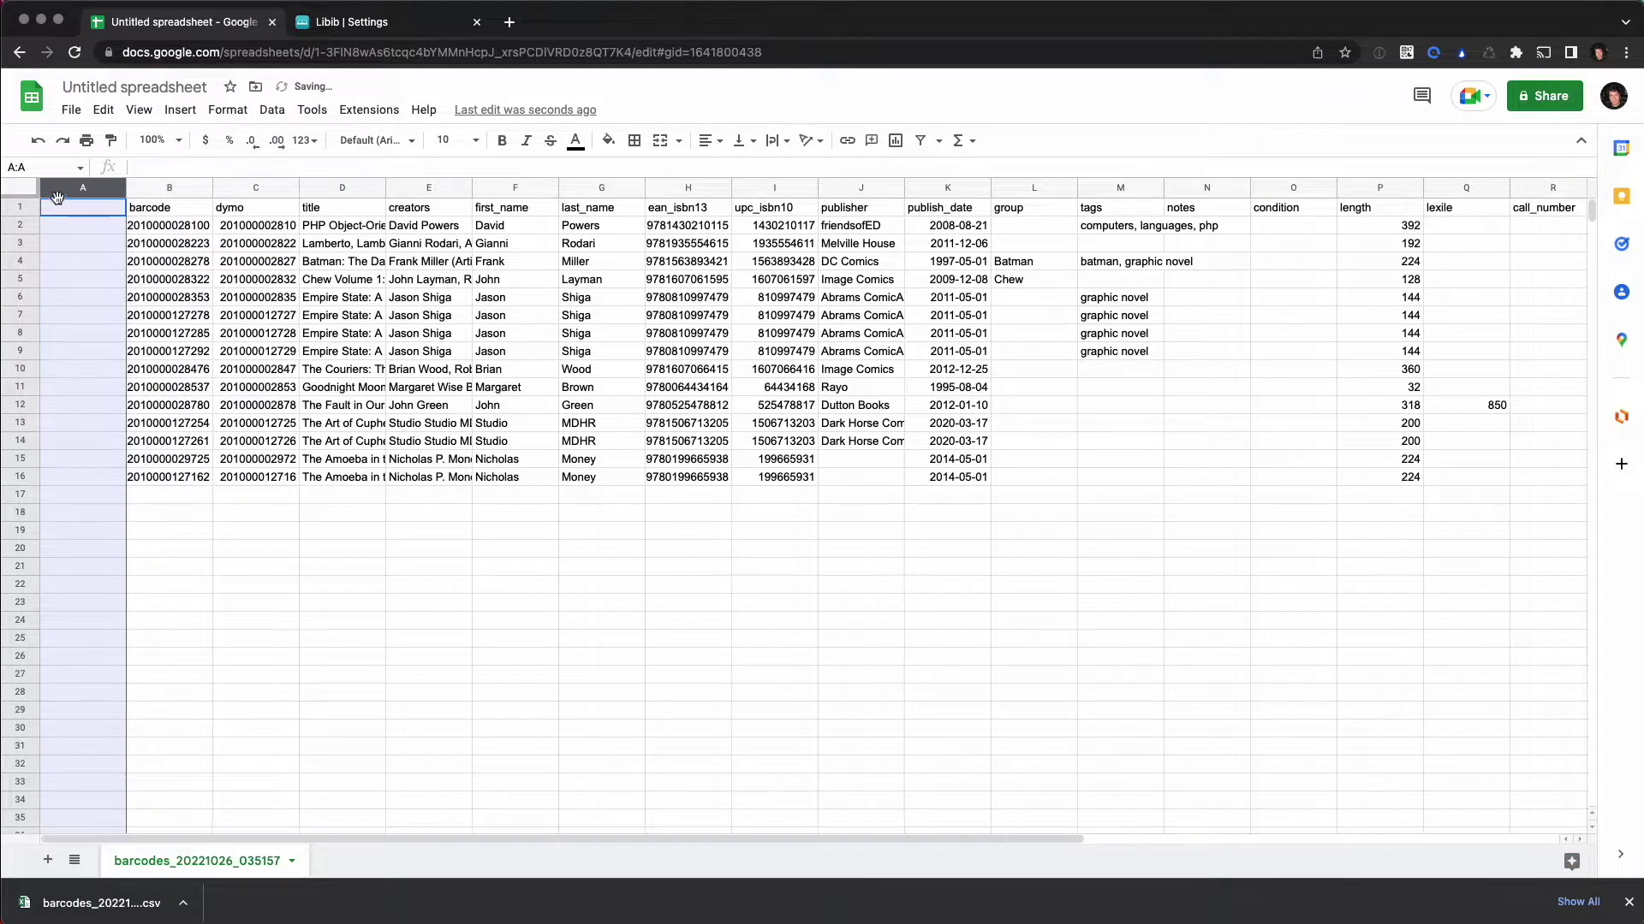
left_click(85, 207)
type("scanned")
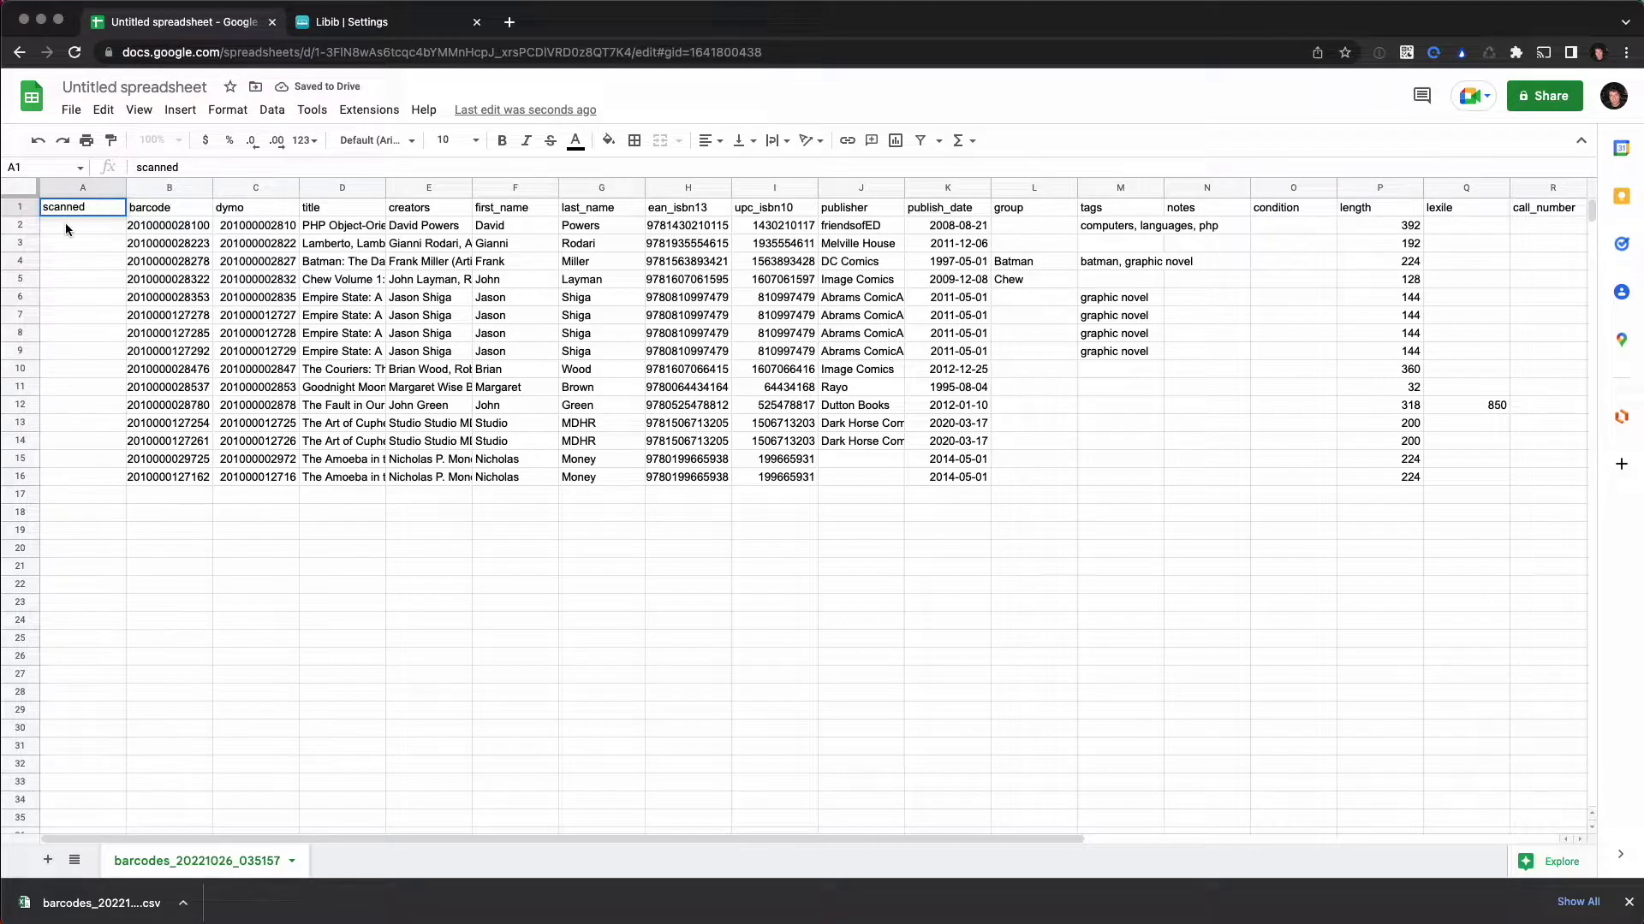
left_click(65, 223)
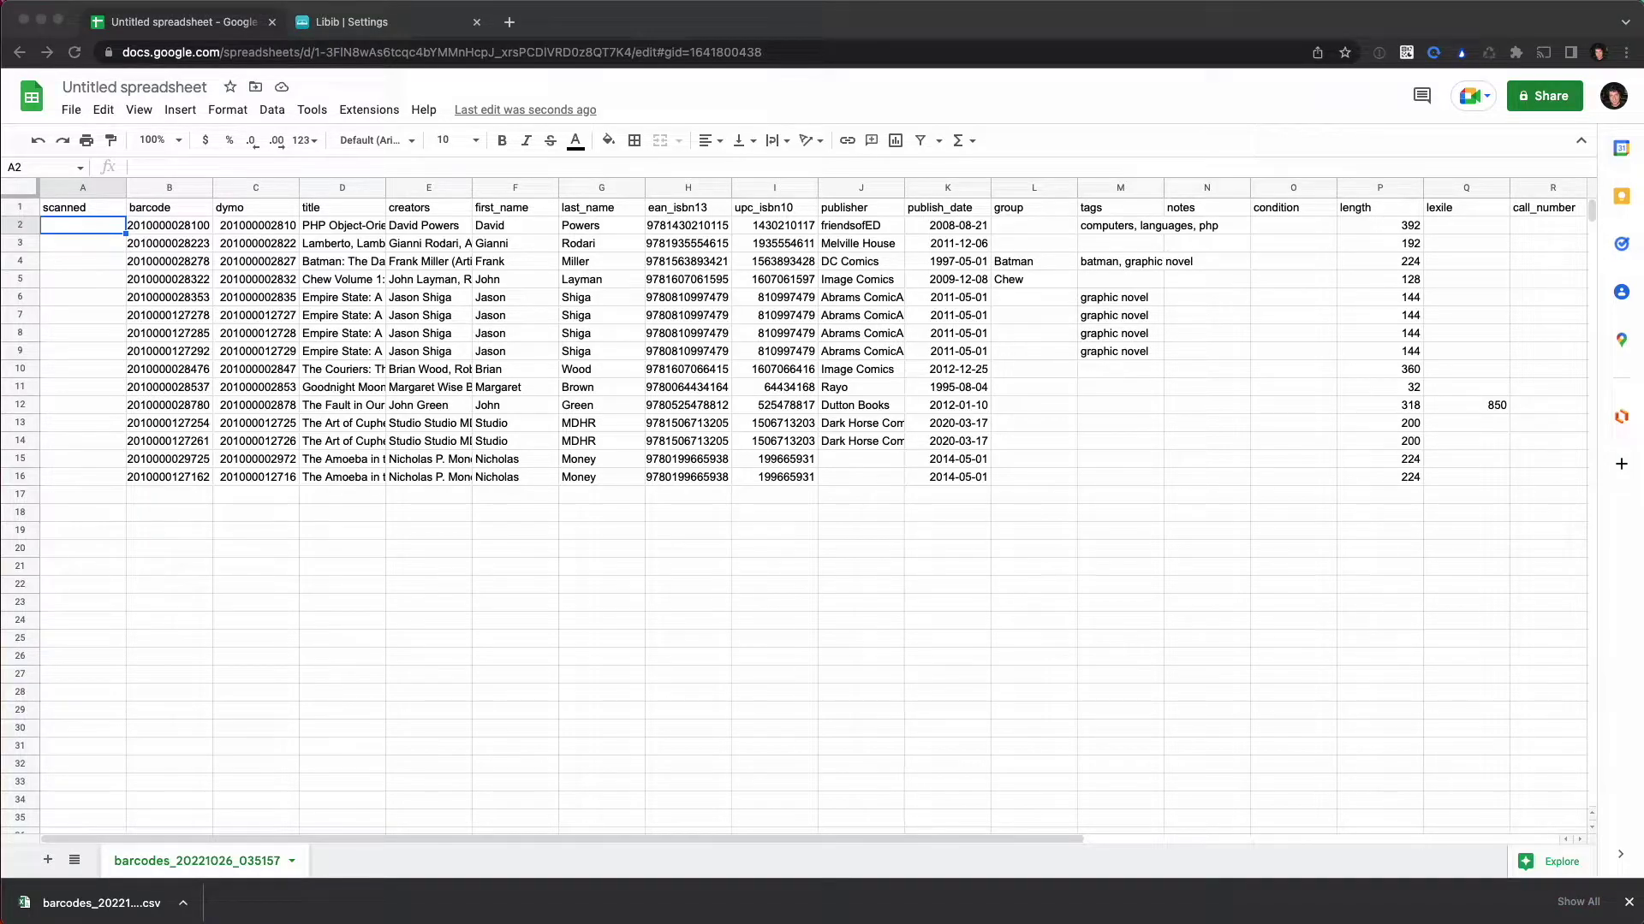
Paste the eleven scanned barcodes into A2 as values only, replacing the formatted paste.
left_click(91, 227)
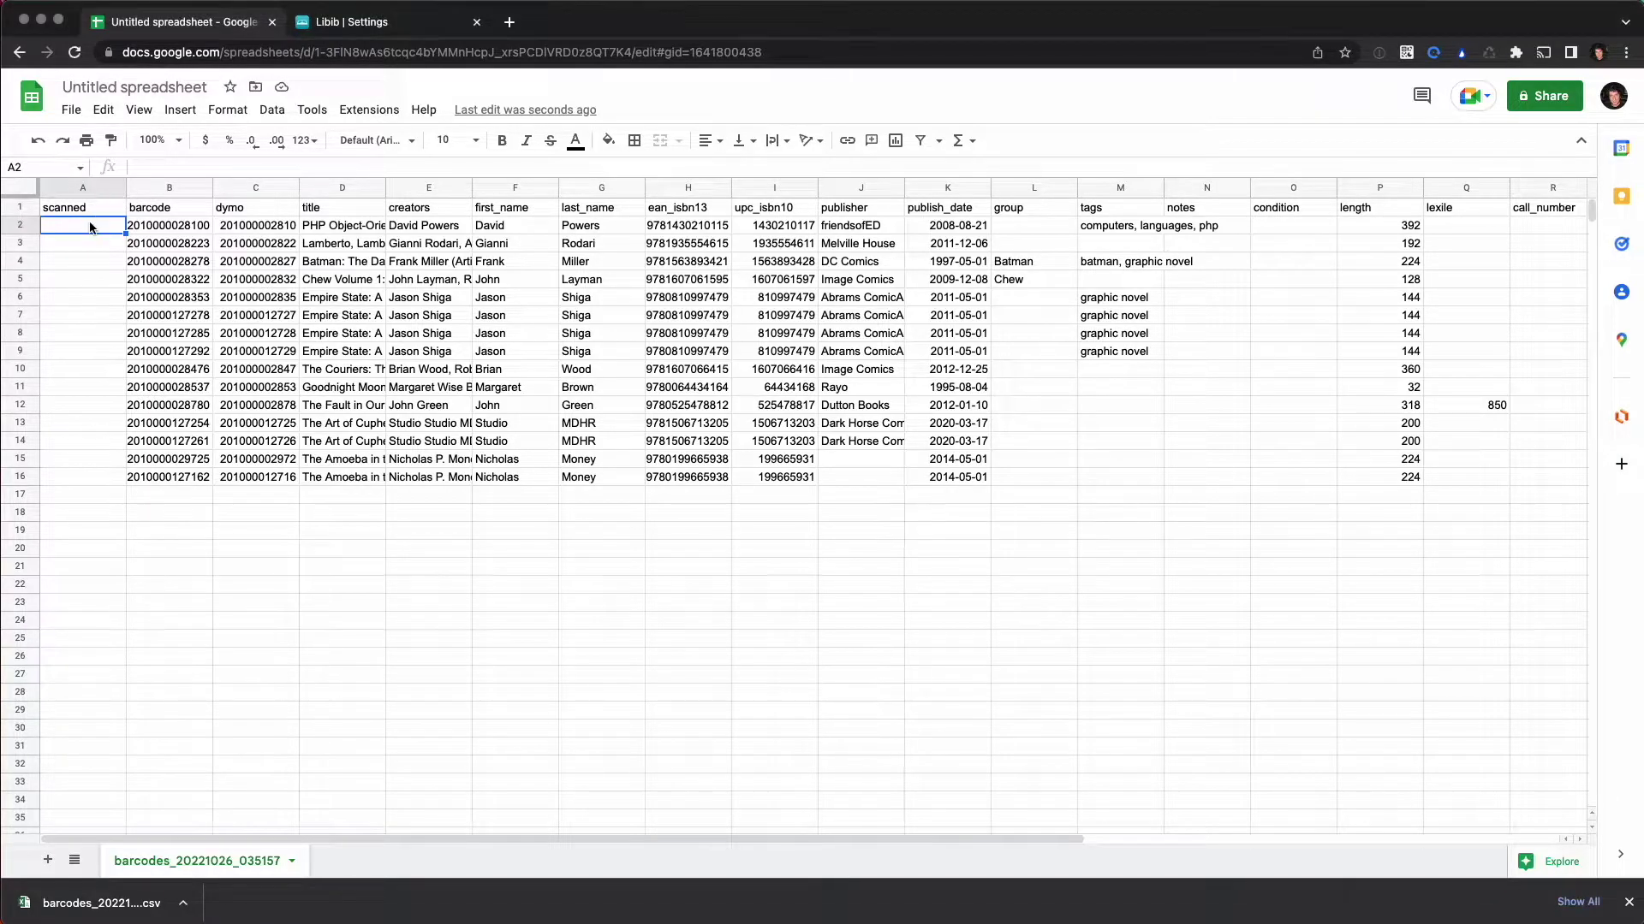
right_click(91, 226)
left_click(144, 293)
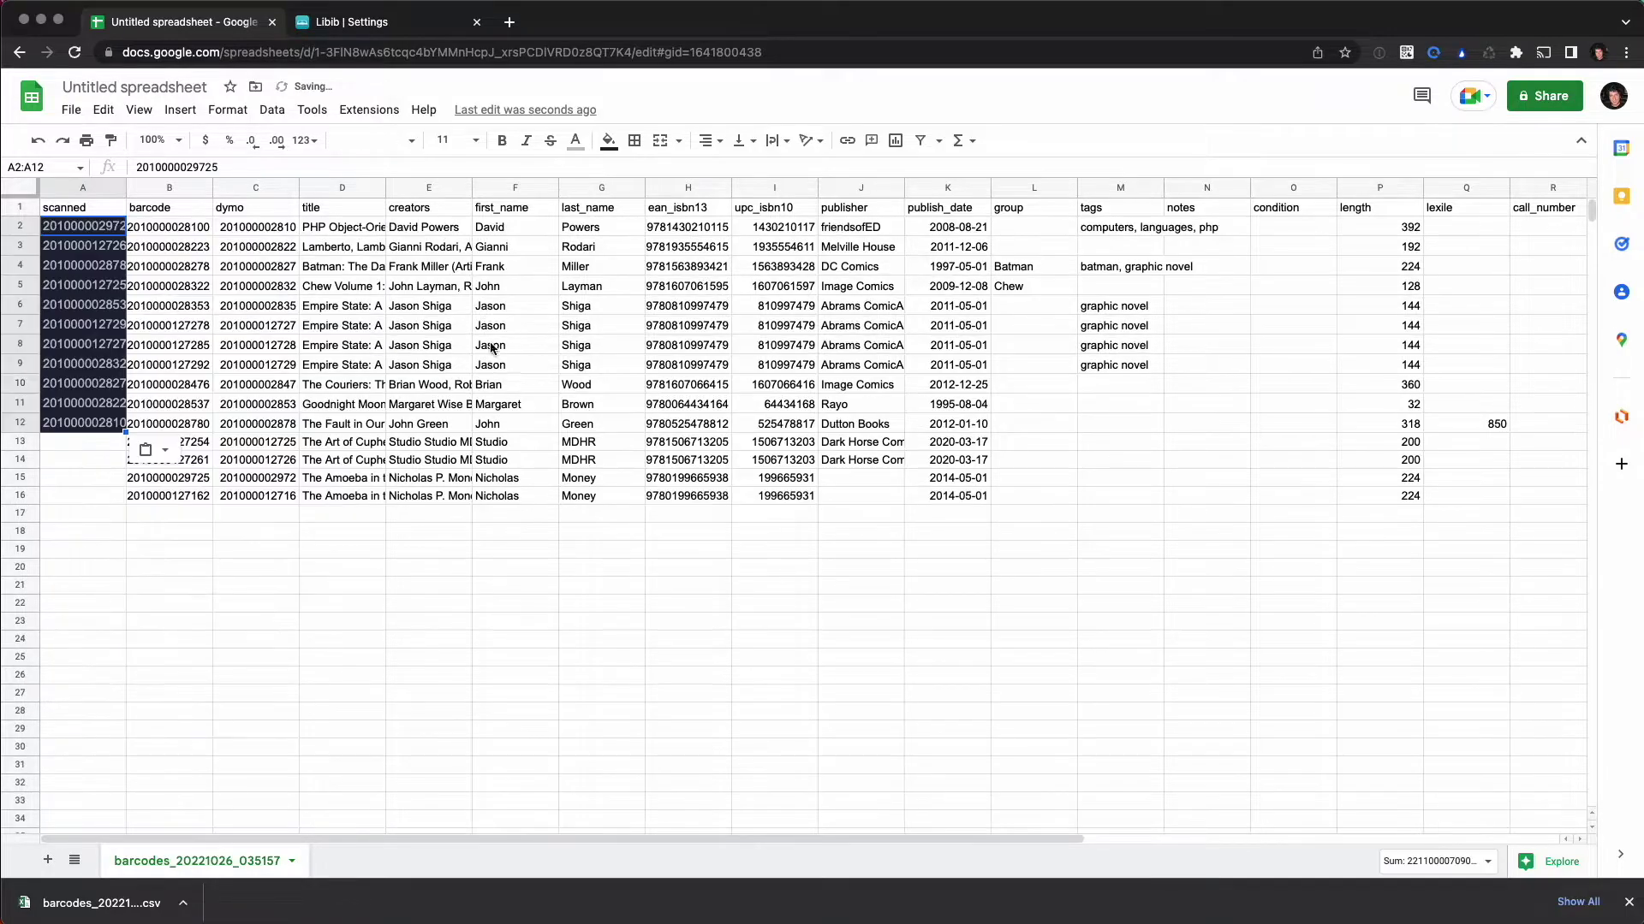
key("super+z")
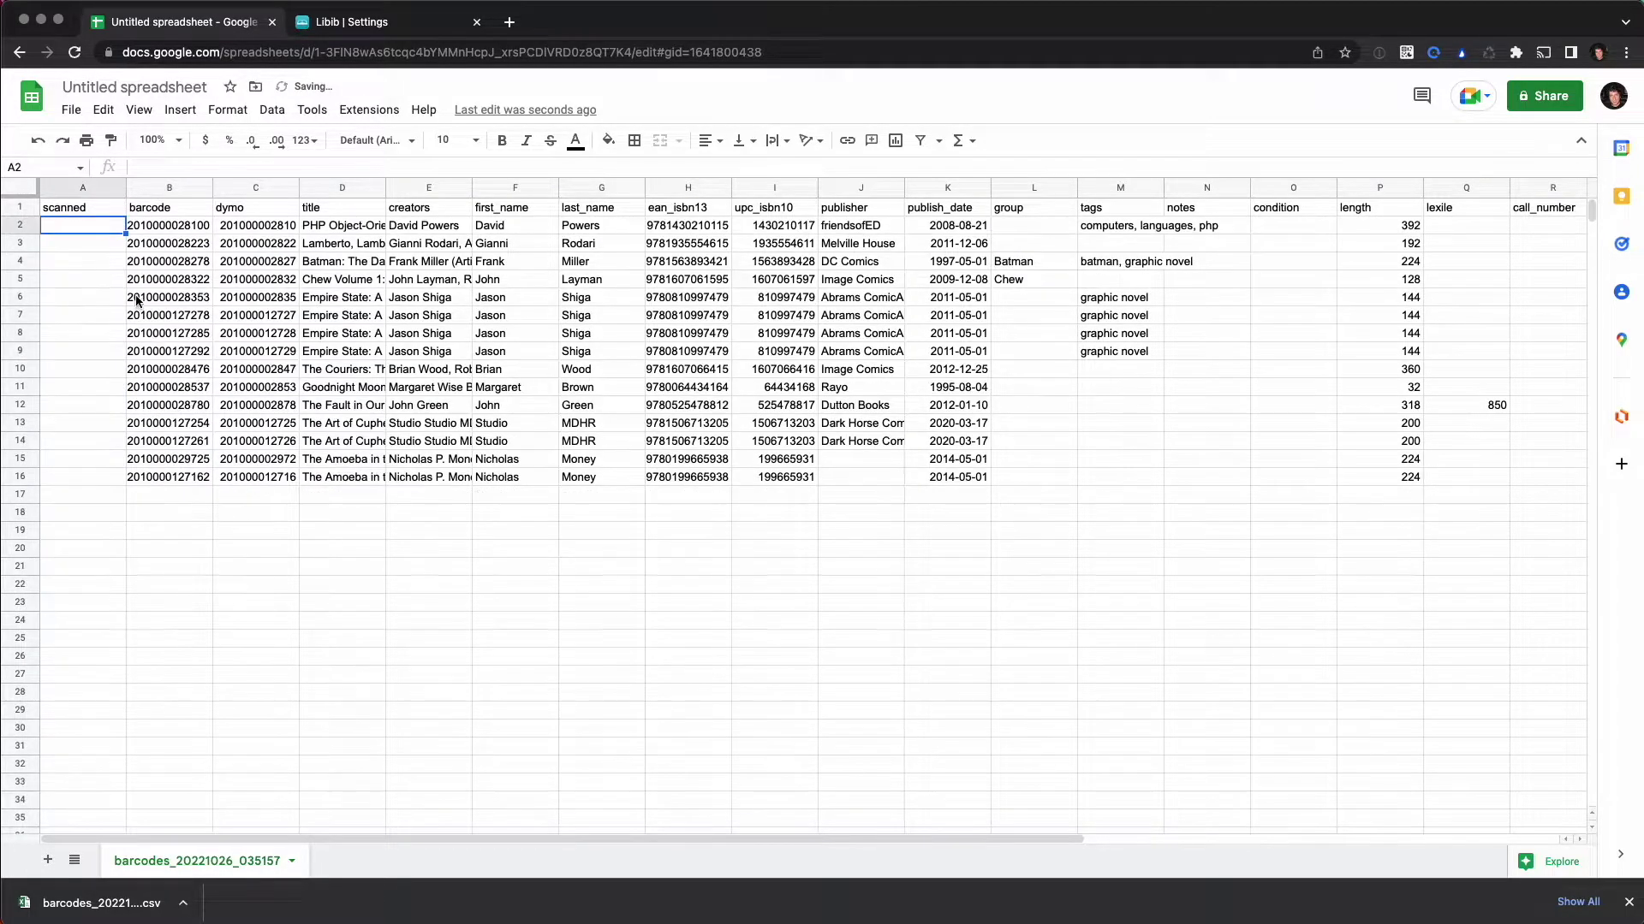
right_click(103, 229)
mouse_move(199, 332)
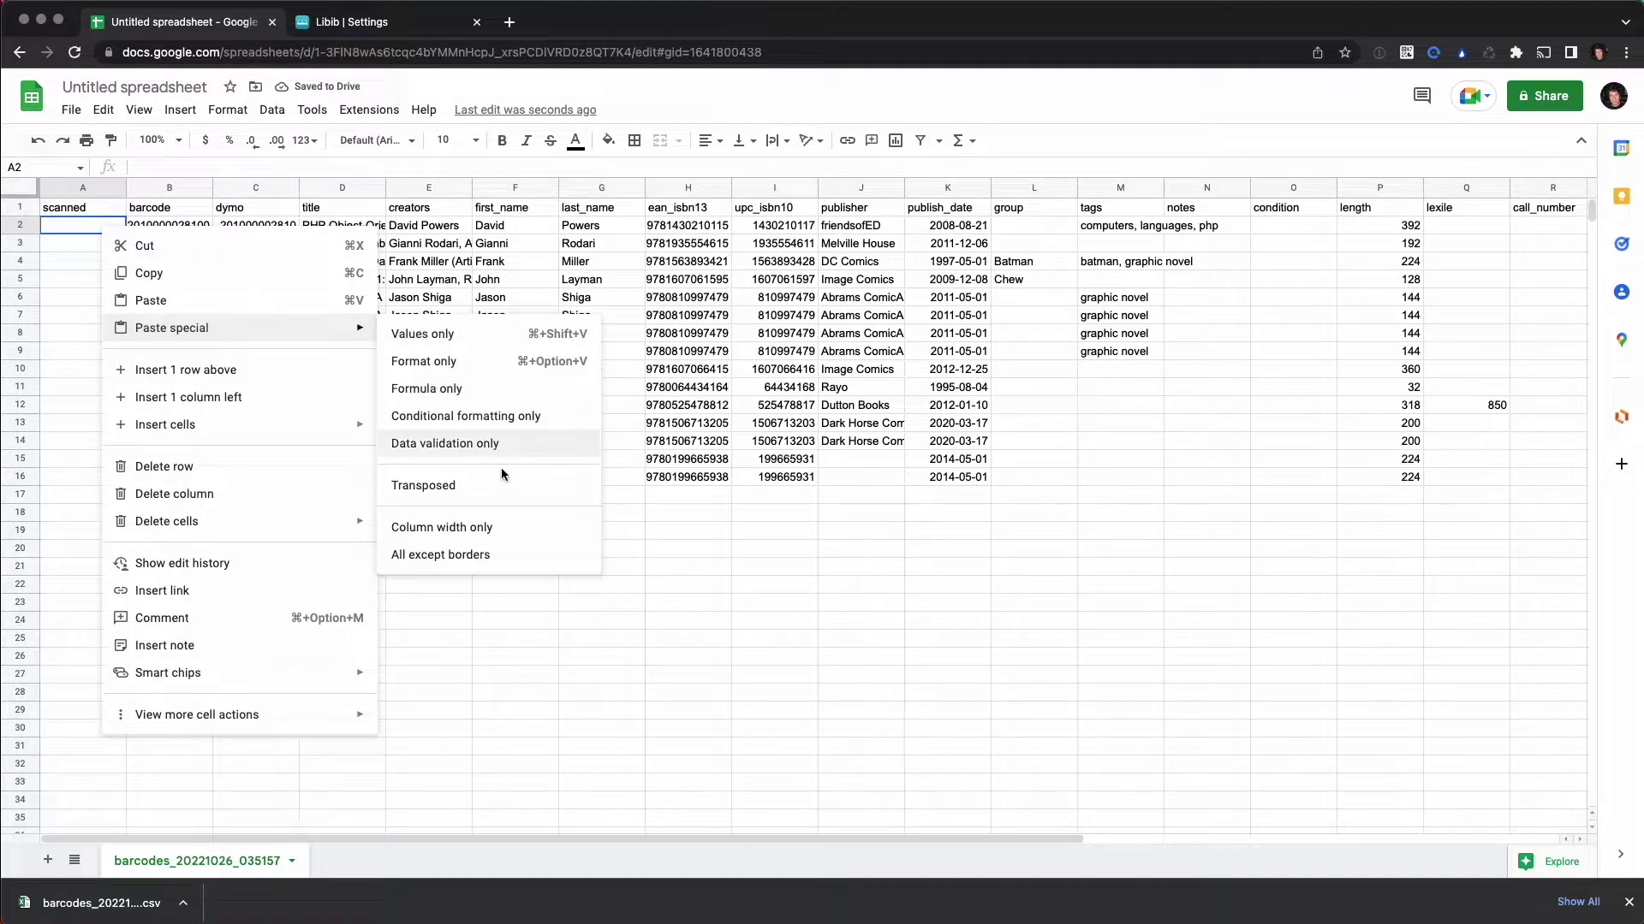
left_click(480, 334)
left_click(325, 562)
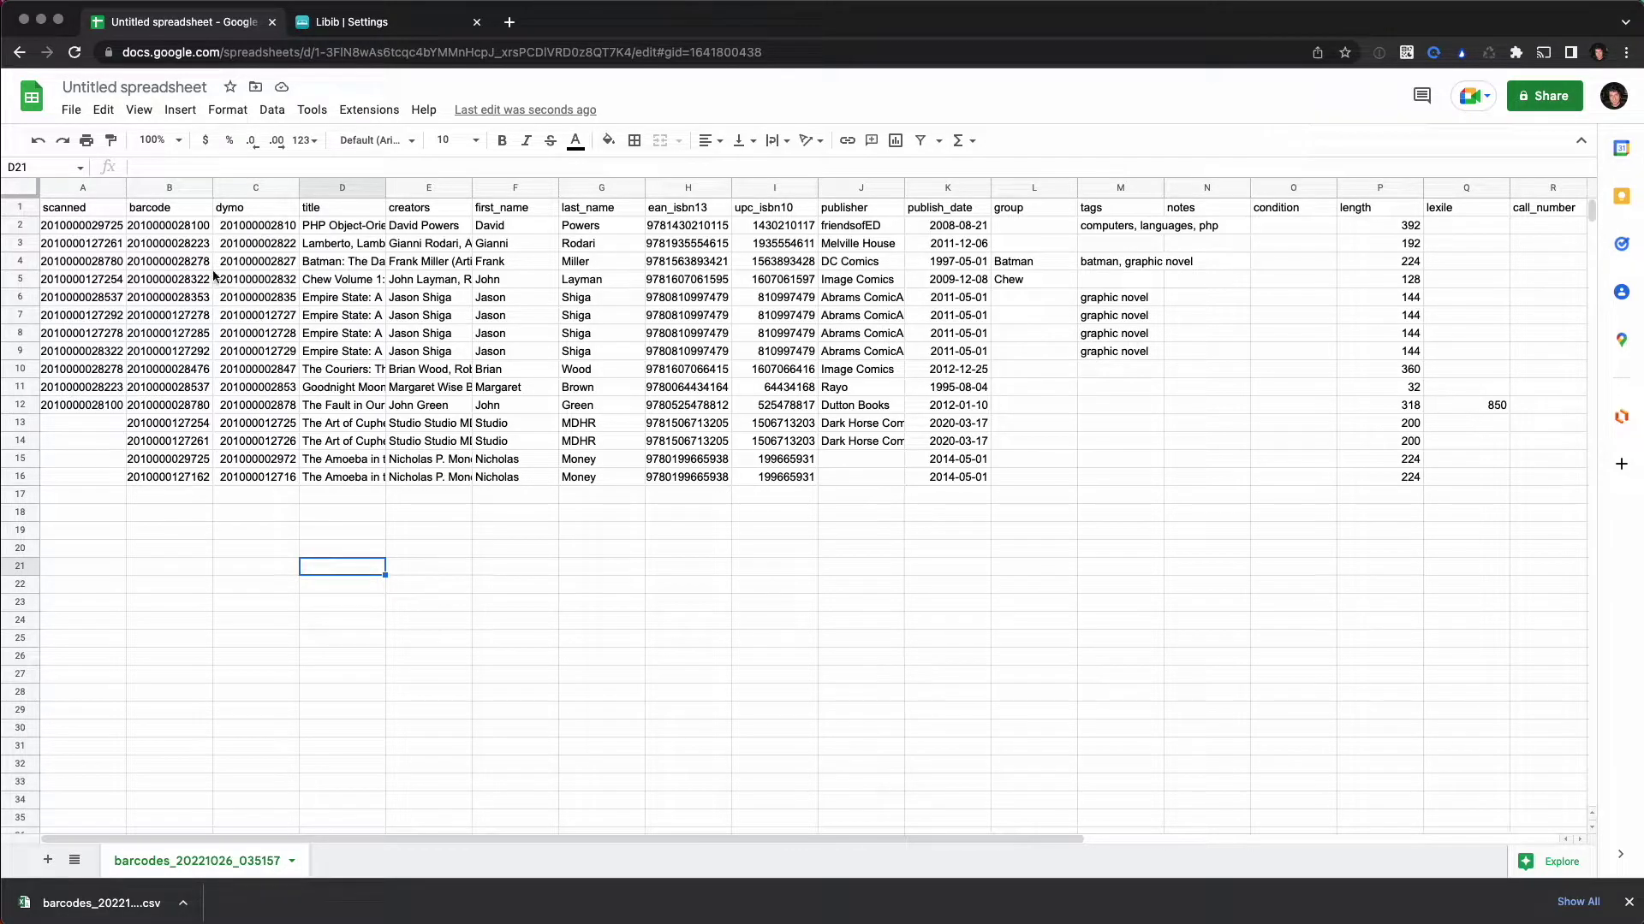
left_click(155, 229)
Start a conditional formatting rule on B2:B16 with a custom formula condition and red highlight.
left_click(152, 478, "shift")
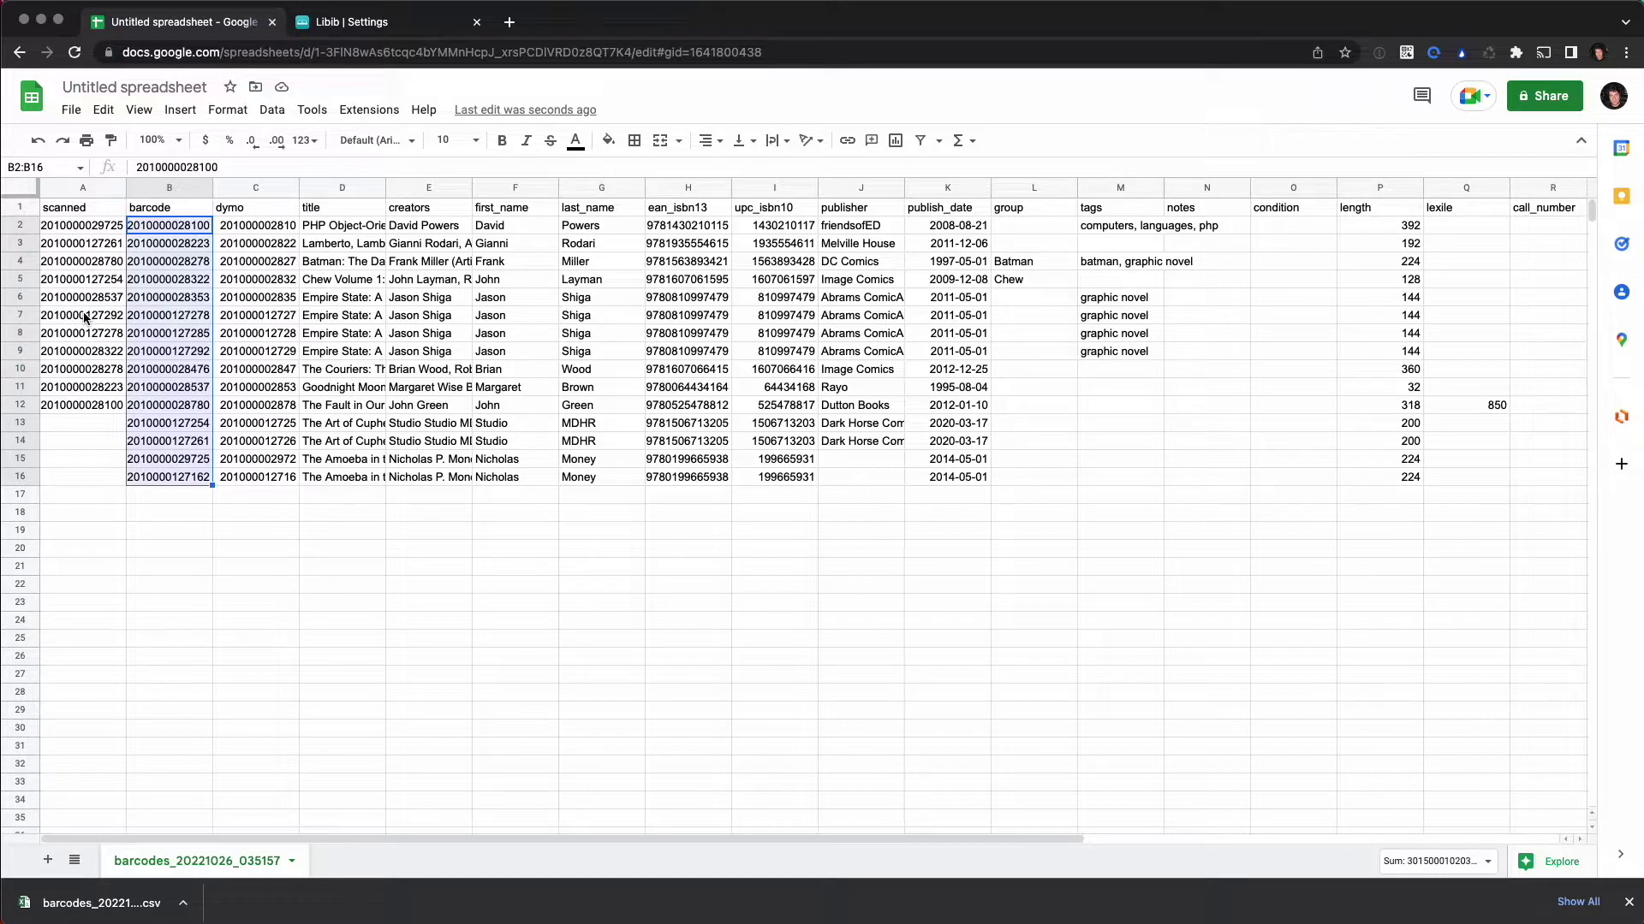
left_click(221, 111)
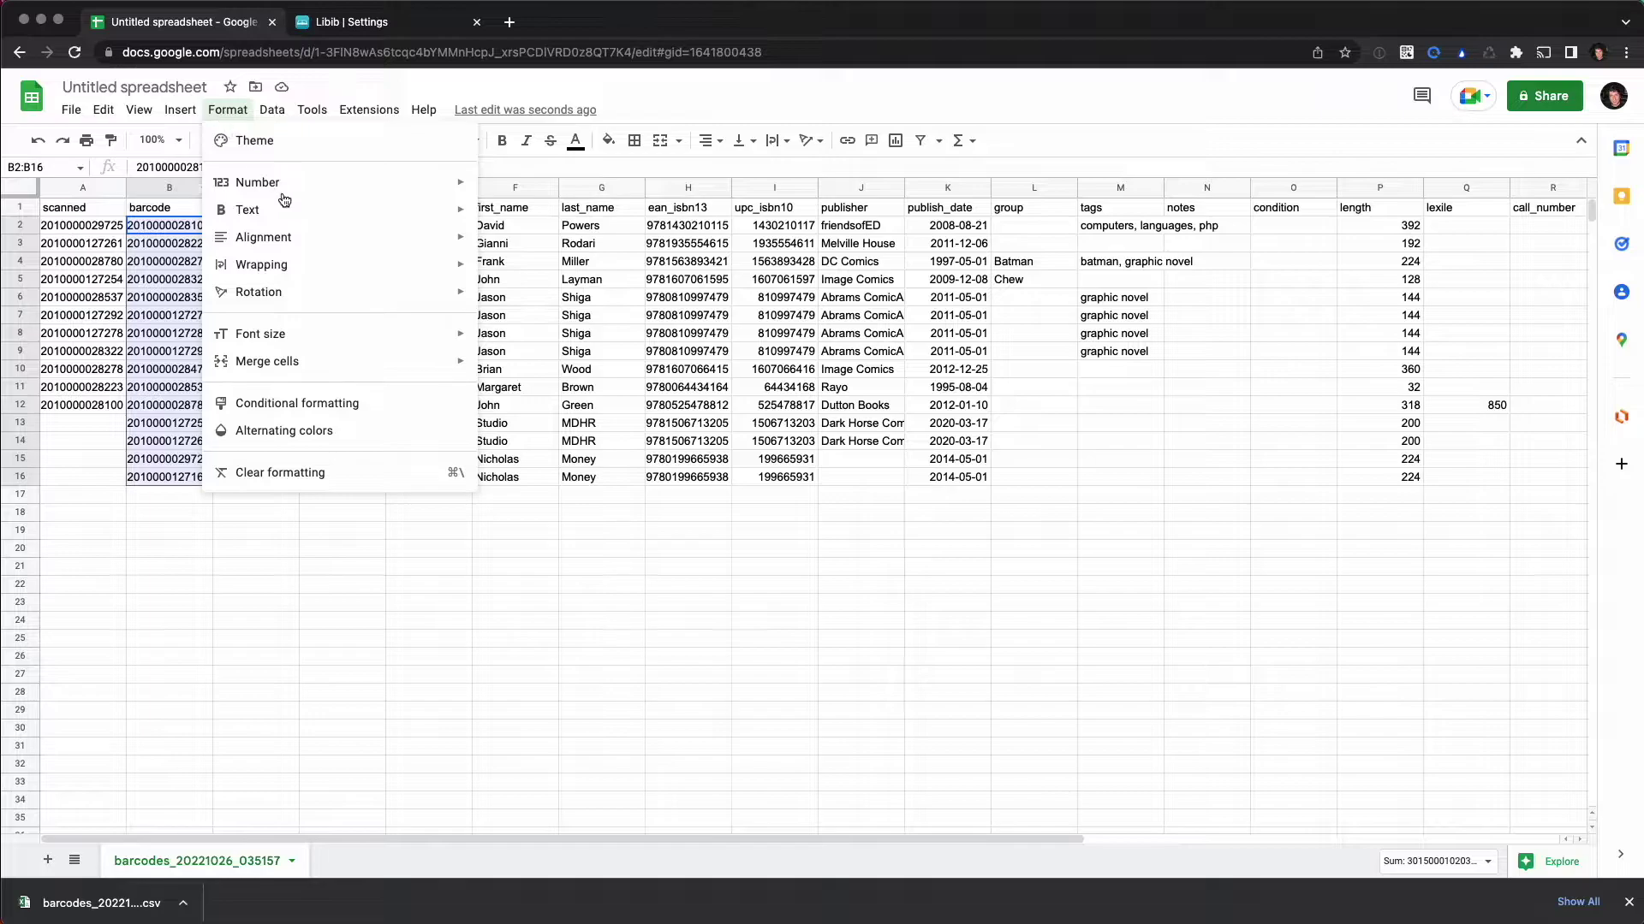
left_click(297, 403)
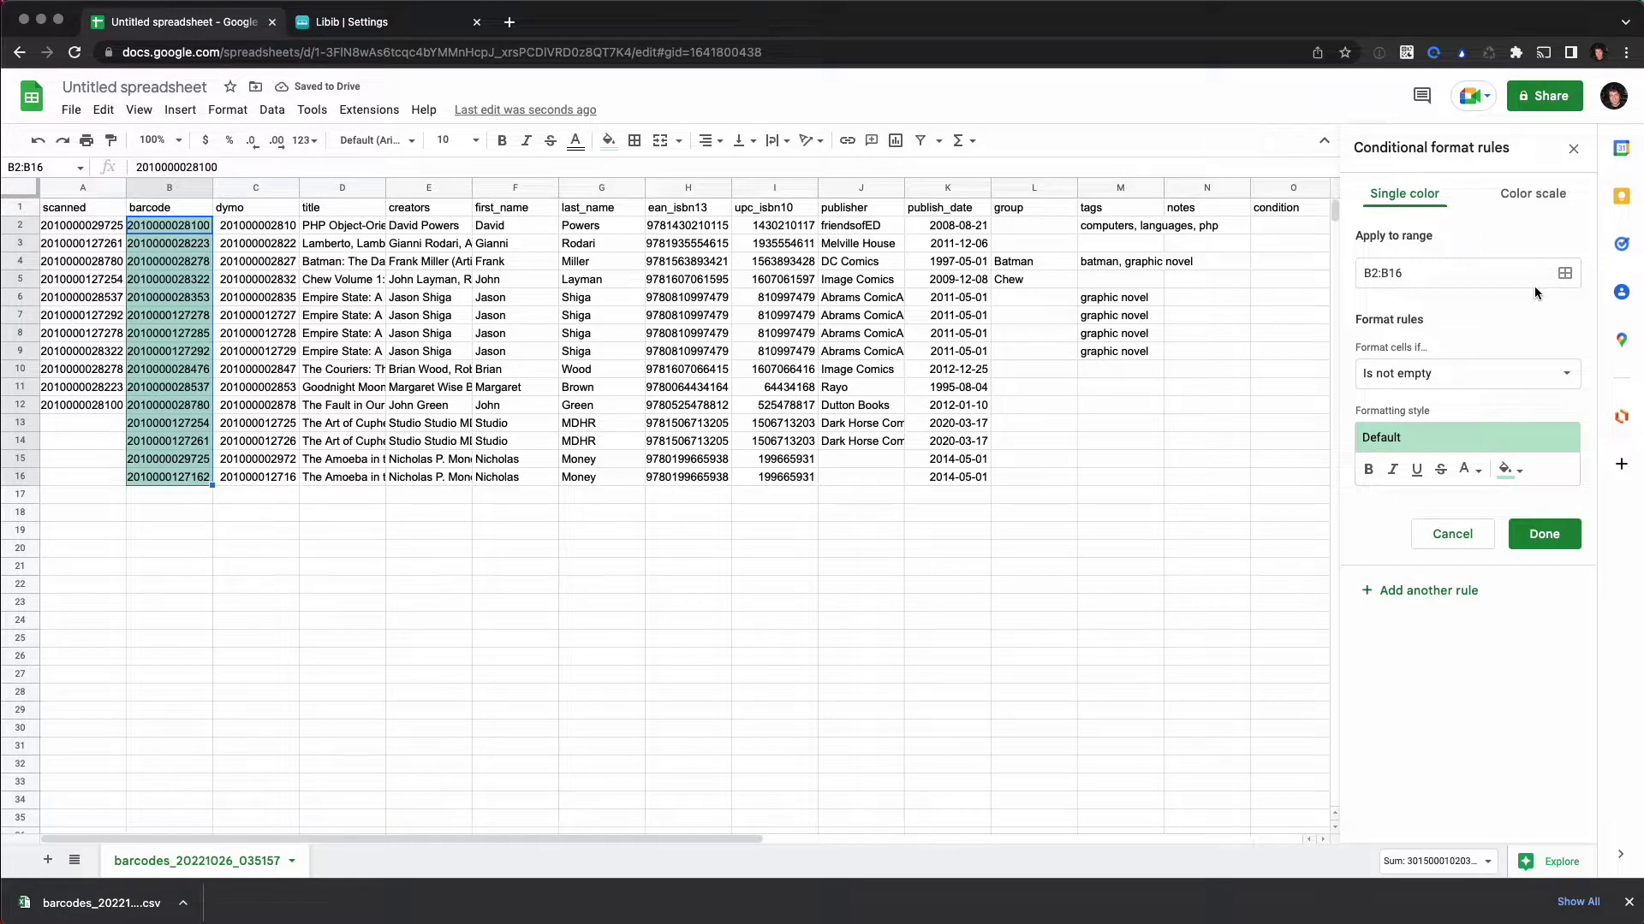
left_click(1564, 373)
scroll(1456, 784, "down", 1)
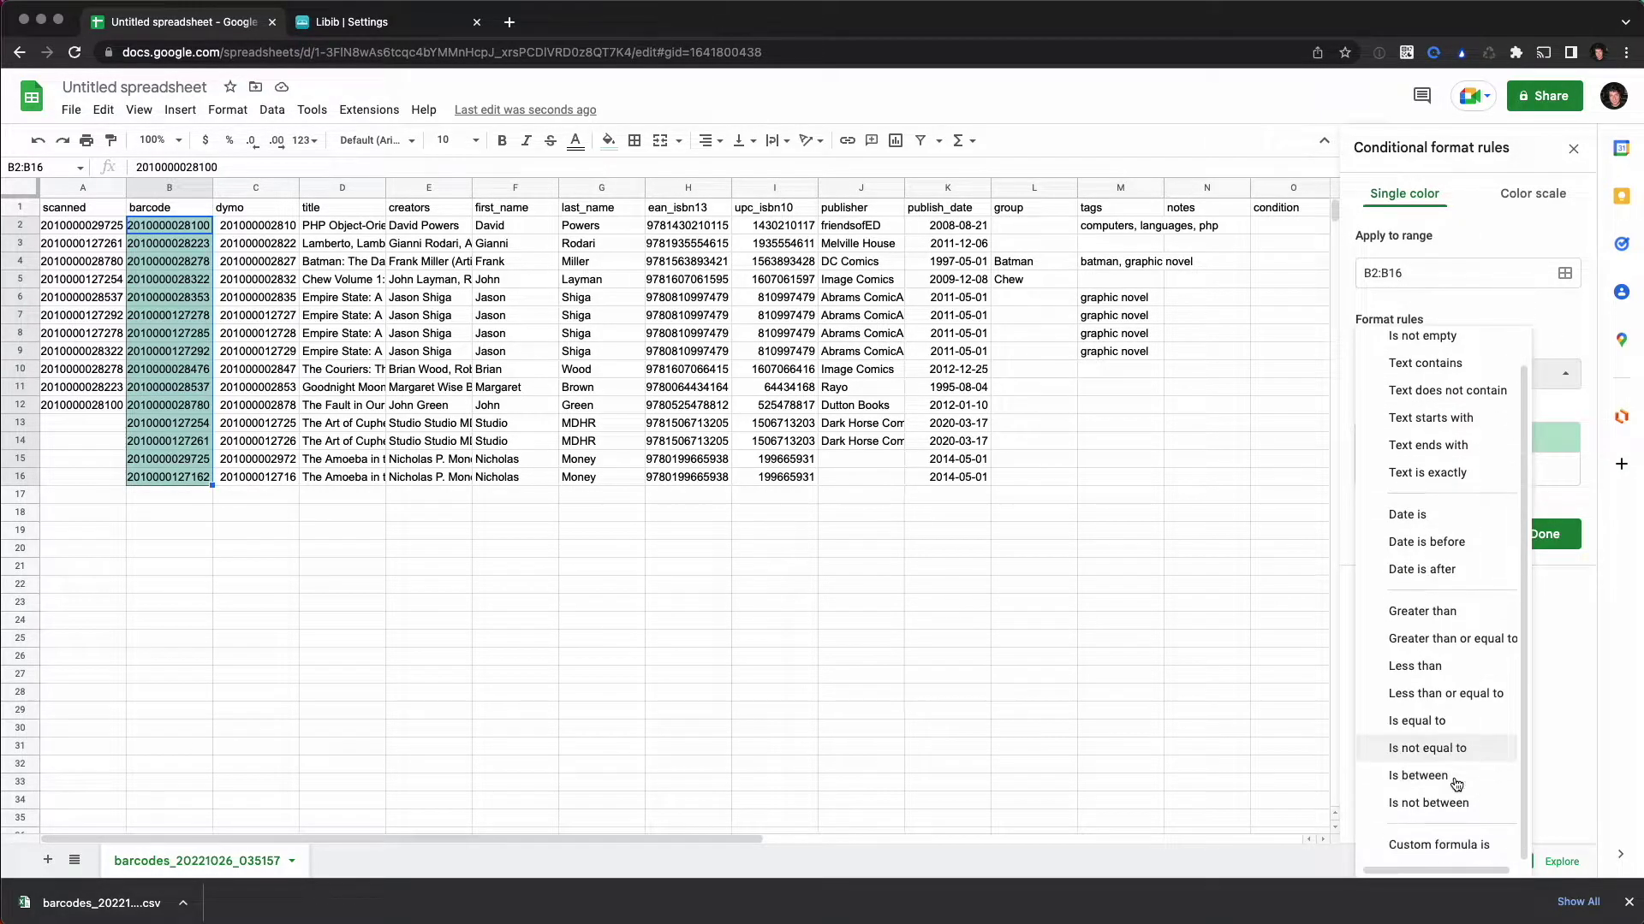
left_click(1451, 835)
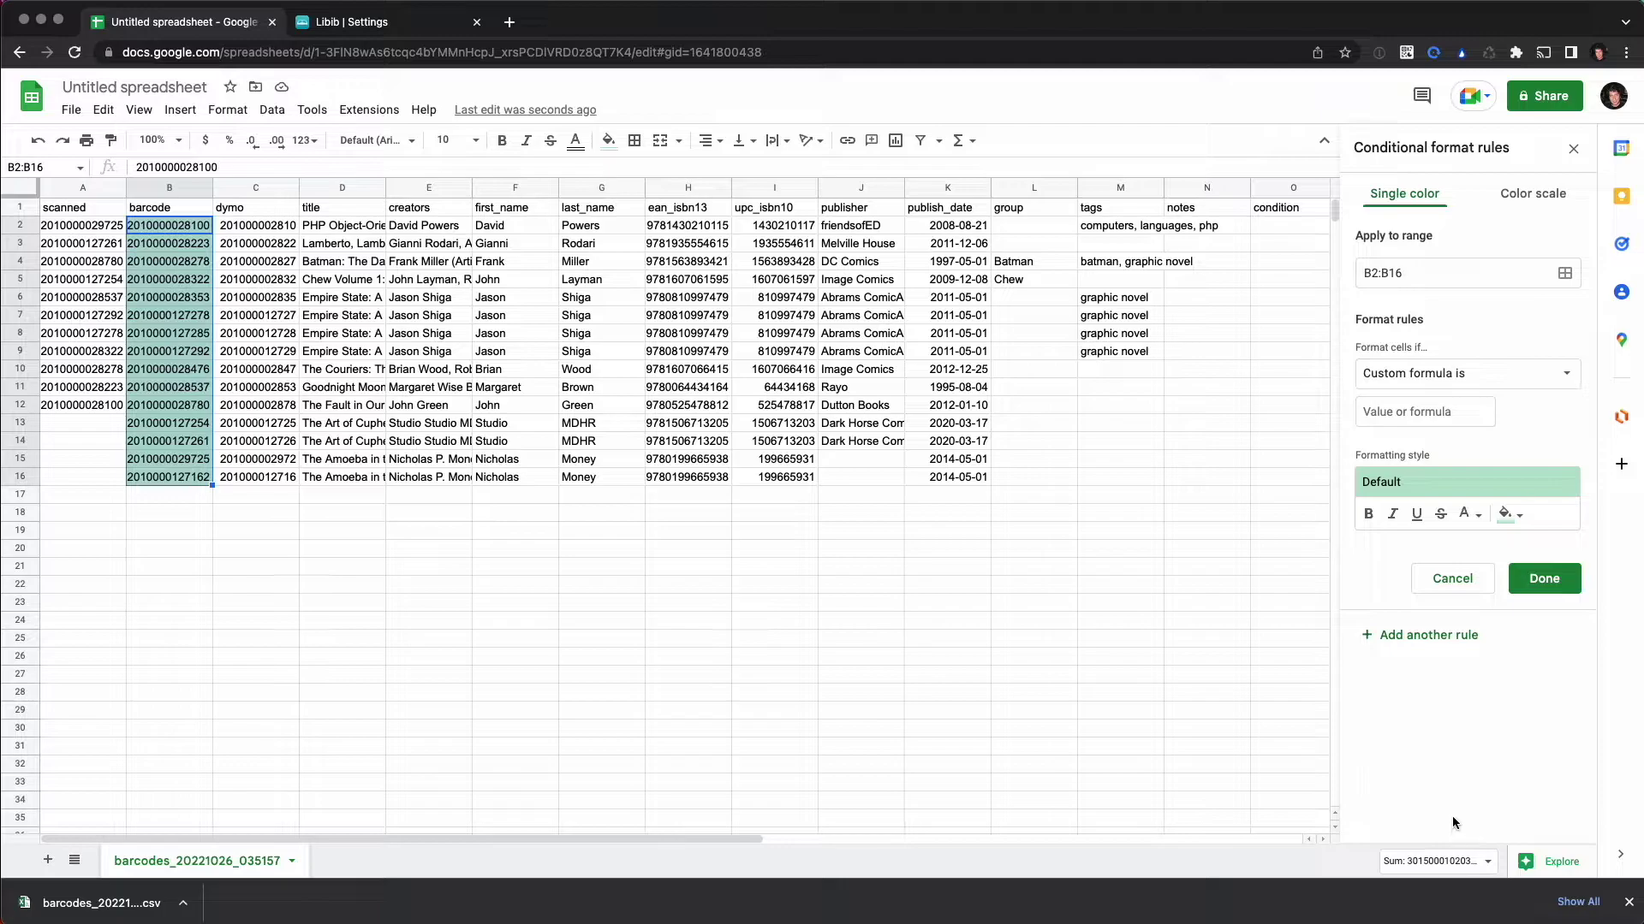
left_click(1428, 483)
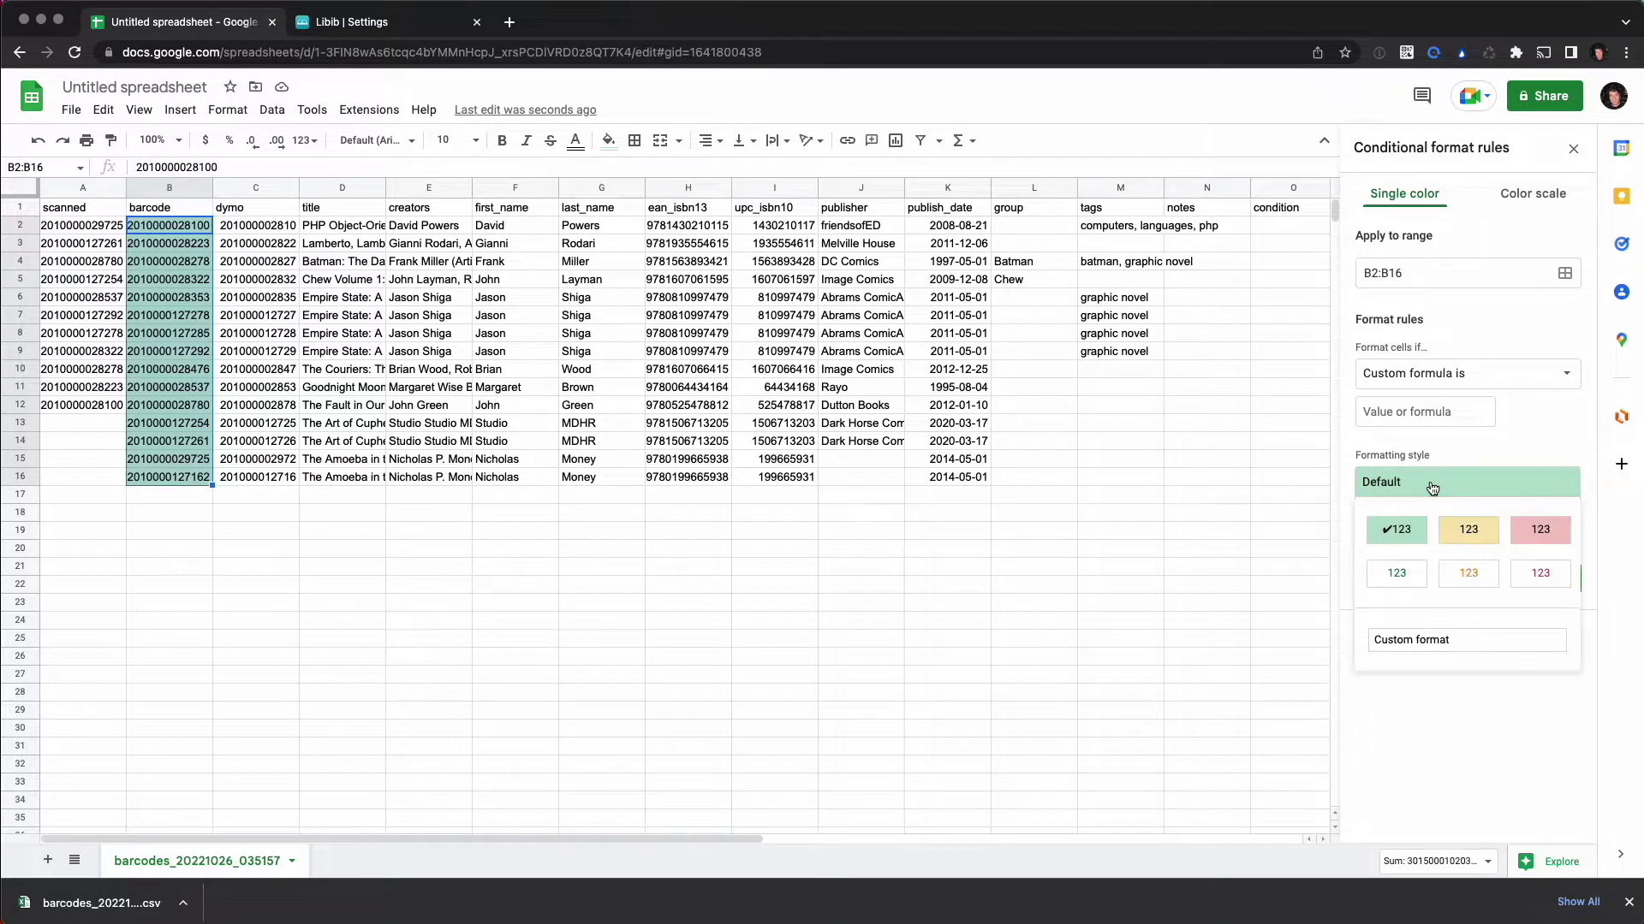
left_click(1536, 529)
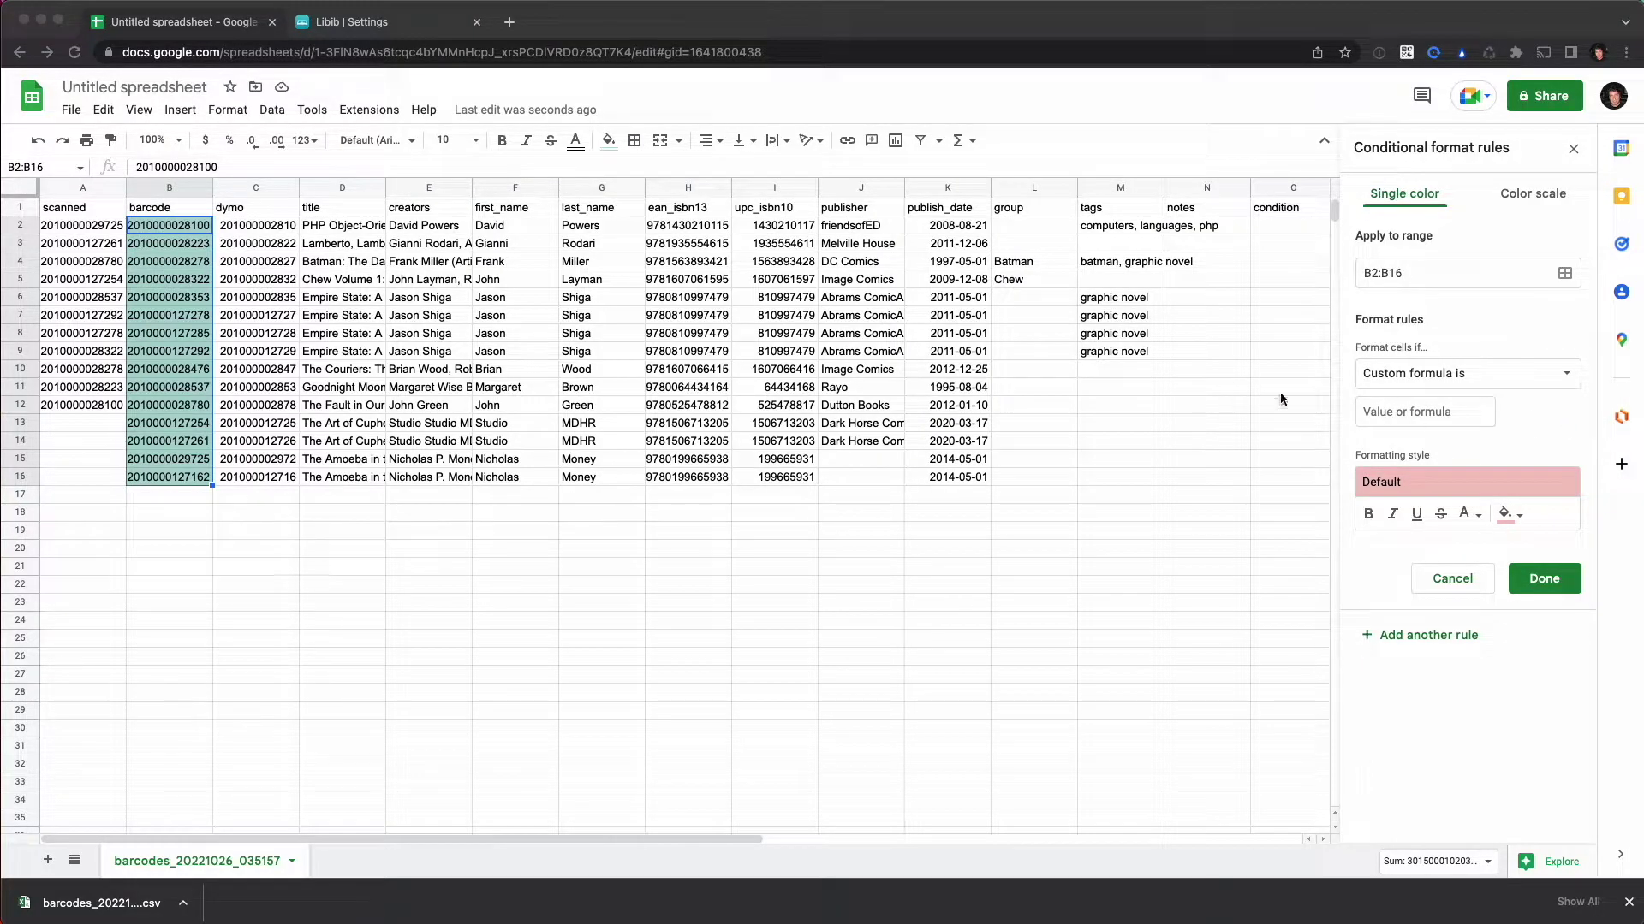
Enter the rule formula =COUNTIF($A$2:$A$100,$B2)=0 and apply it.
left_click(1396, 412)
type("=COUNTIF($A$2:$A$16,$B2)=0")
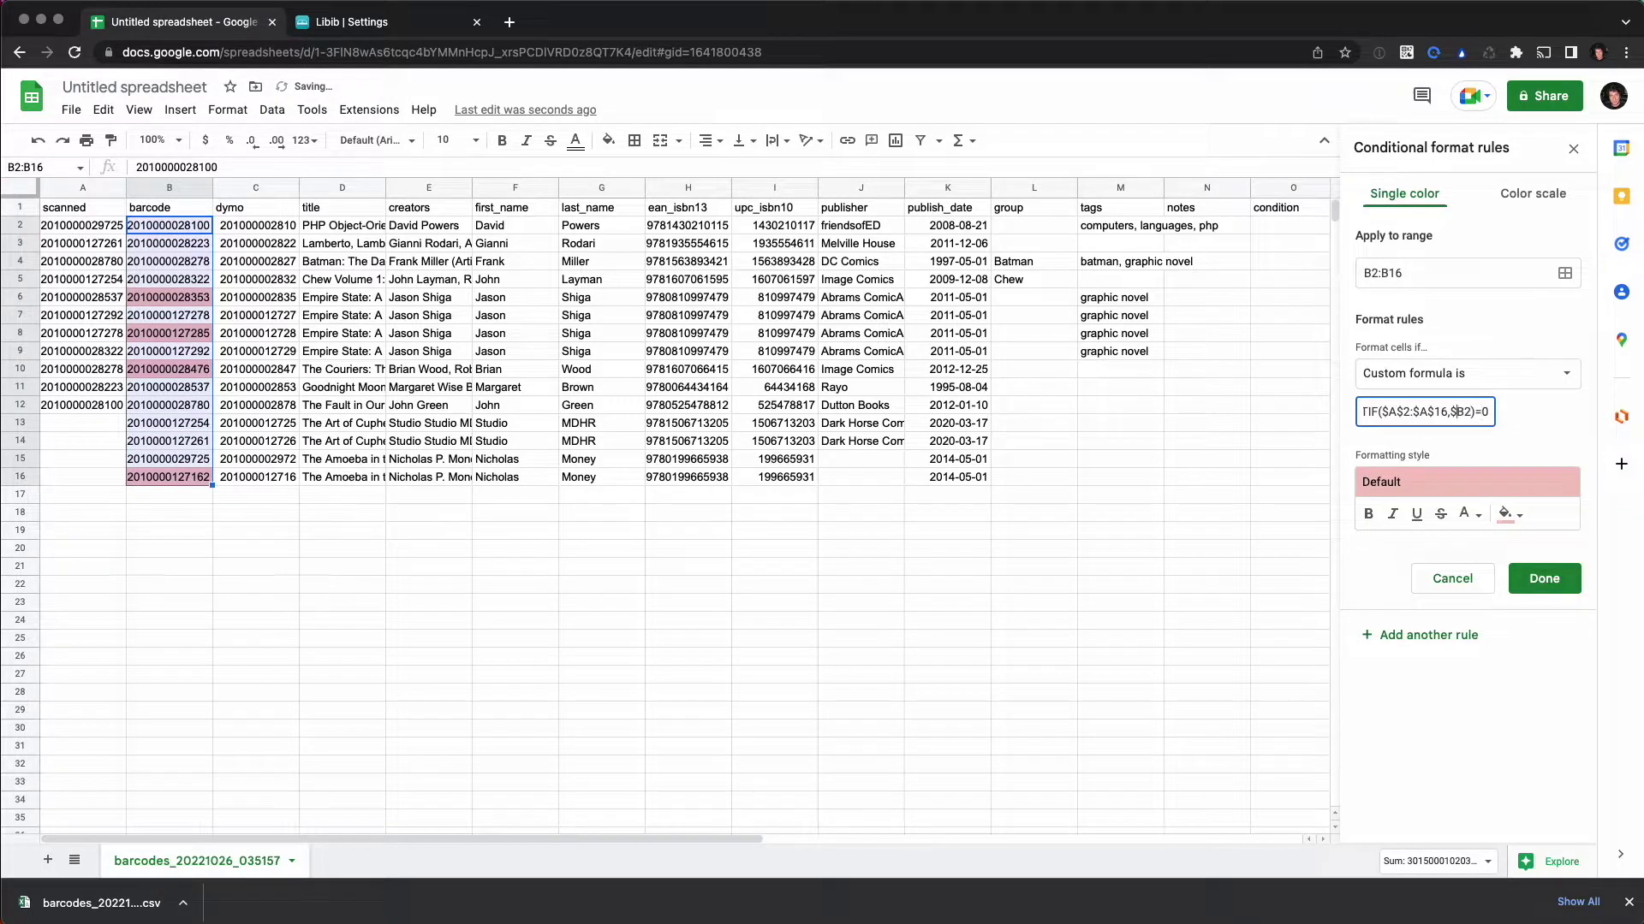
left_click(1379, 412)
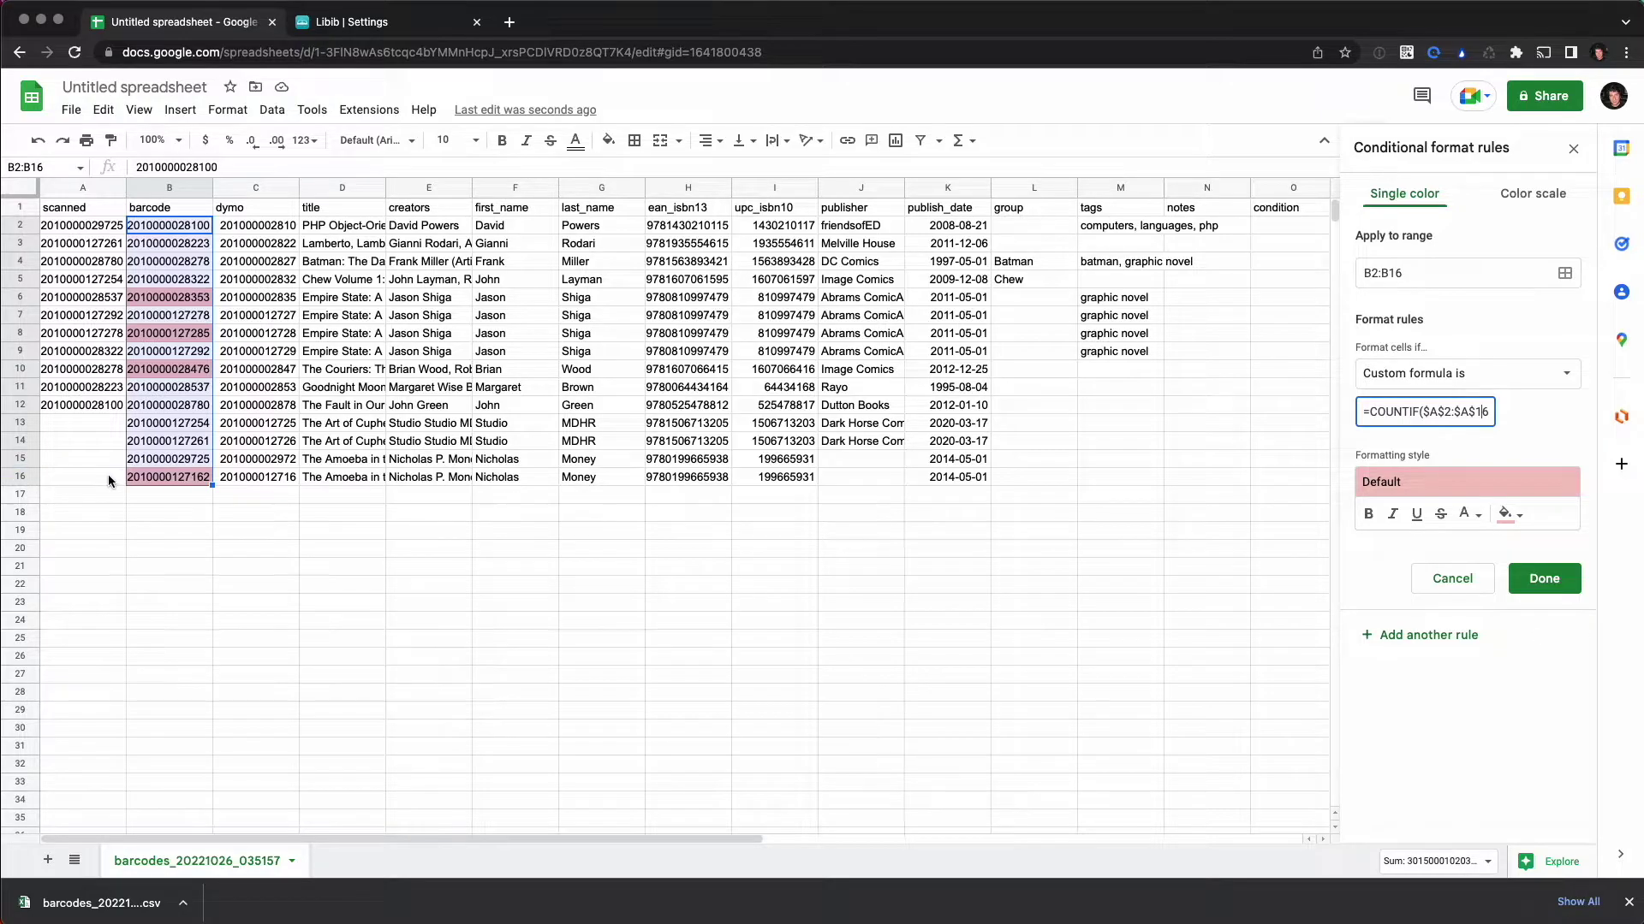
type(",$B2)=0")
key("shift+Left")
type("000")
type("=0")
left_click(366, 550)
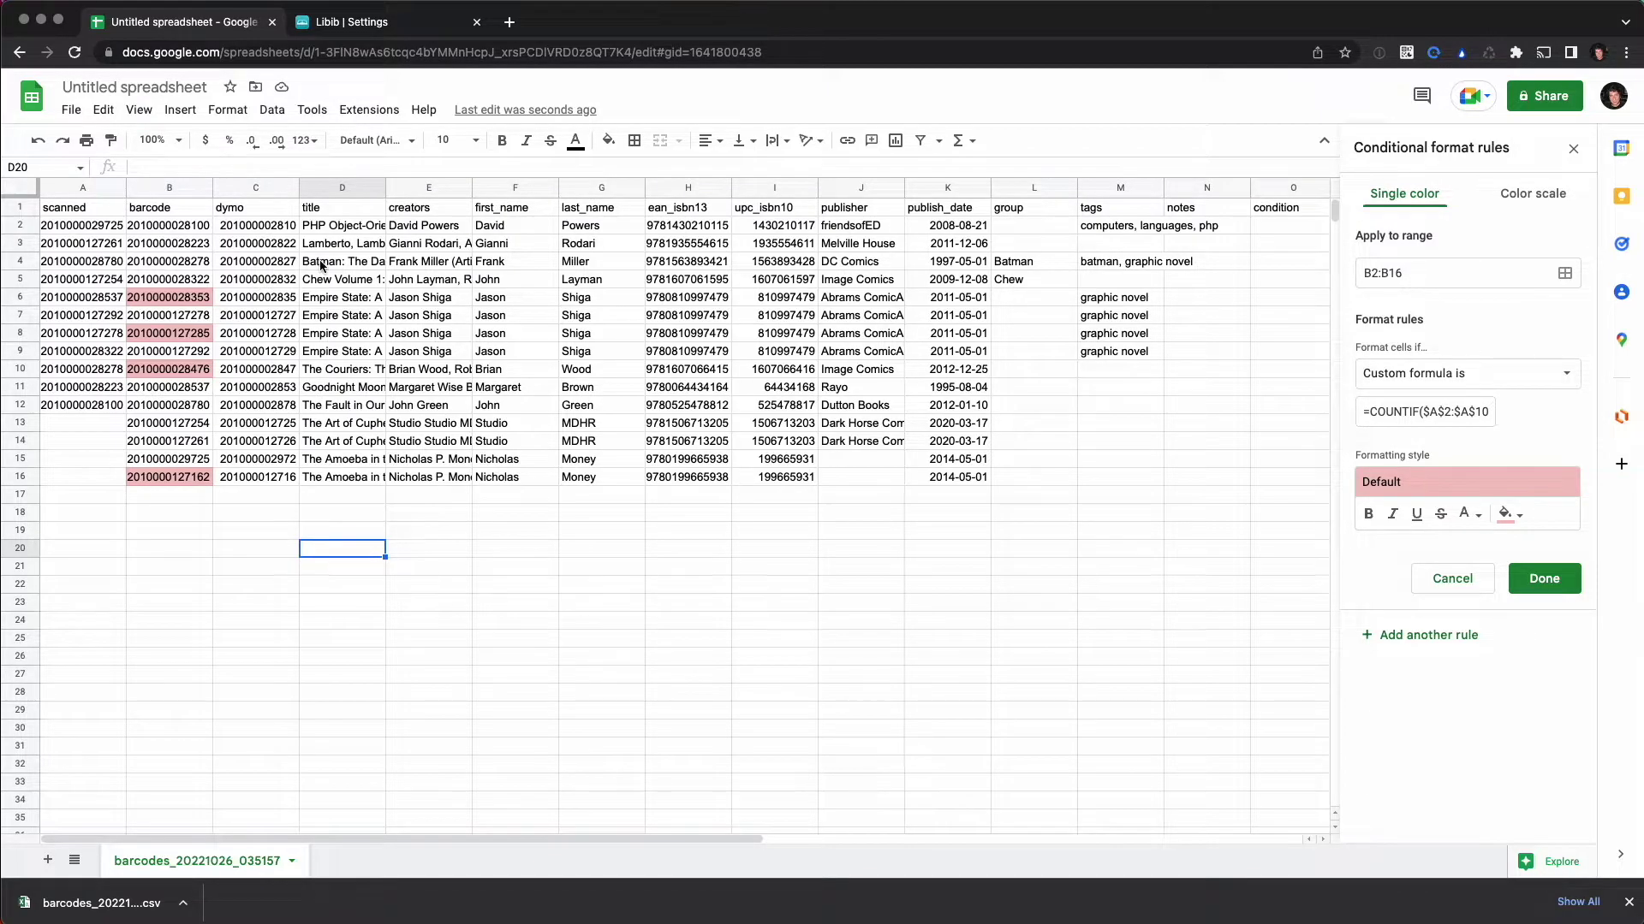
Clear the scanned barcodes in A12 and A11 so B2 and B3 turn red.
left_click(85, 410)
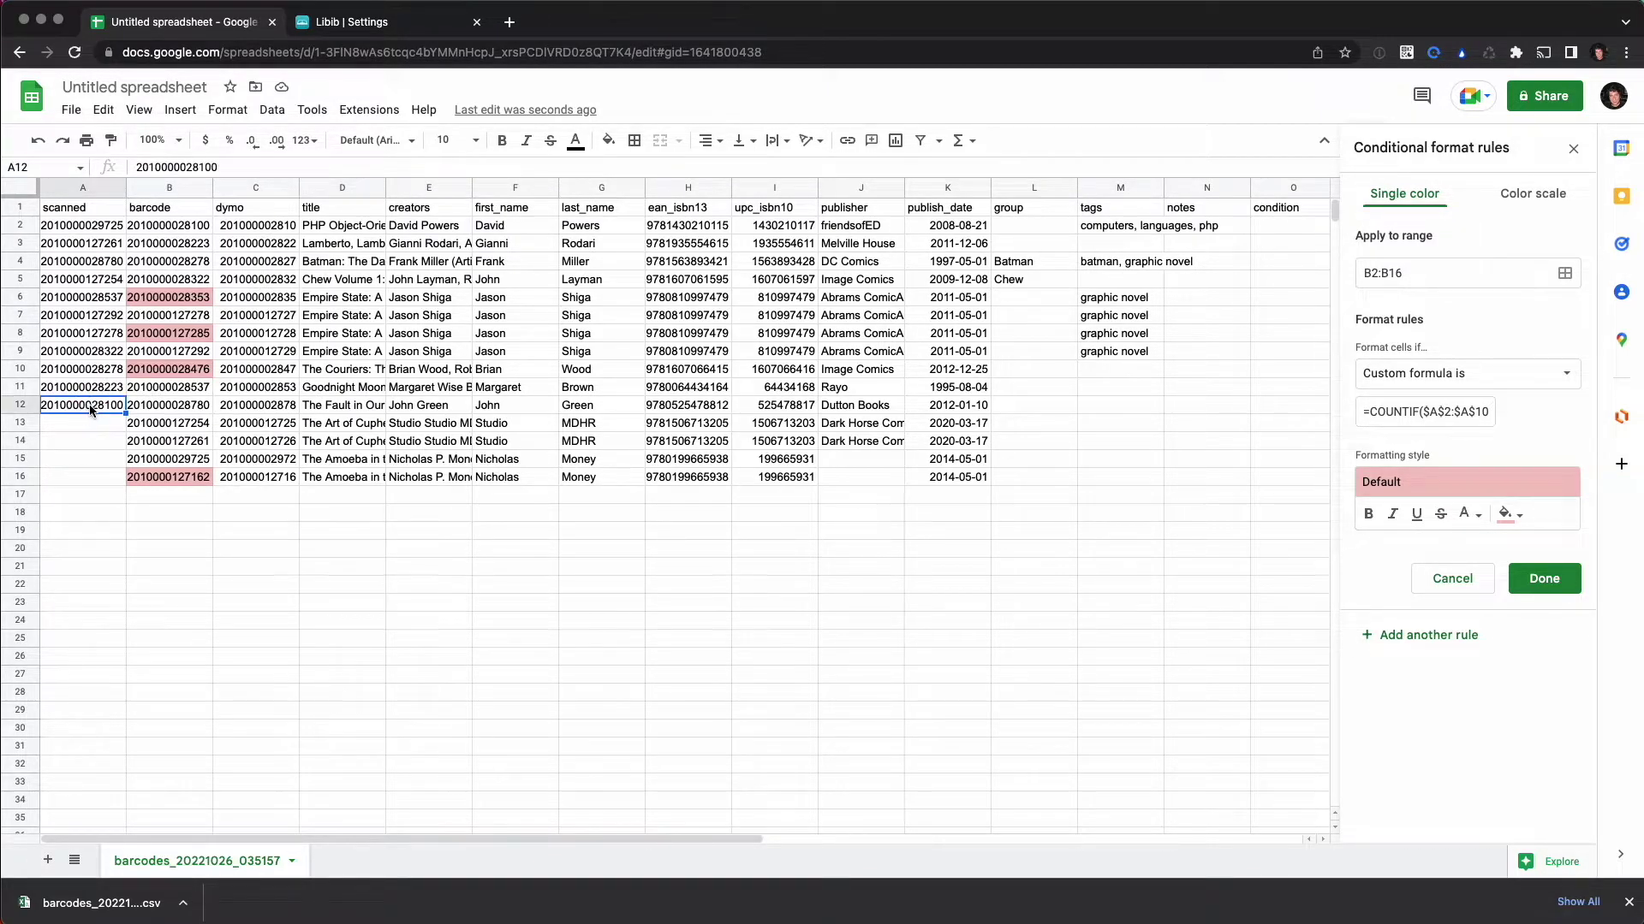
key("Delete")
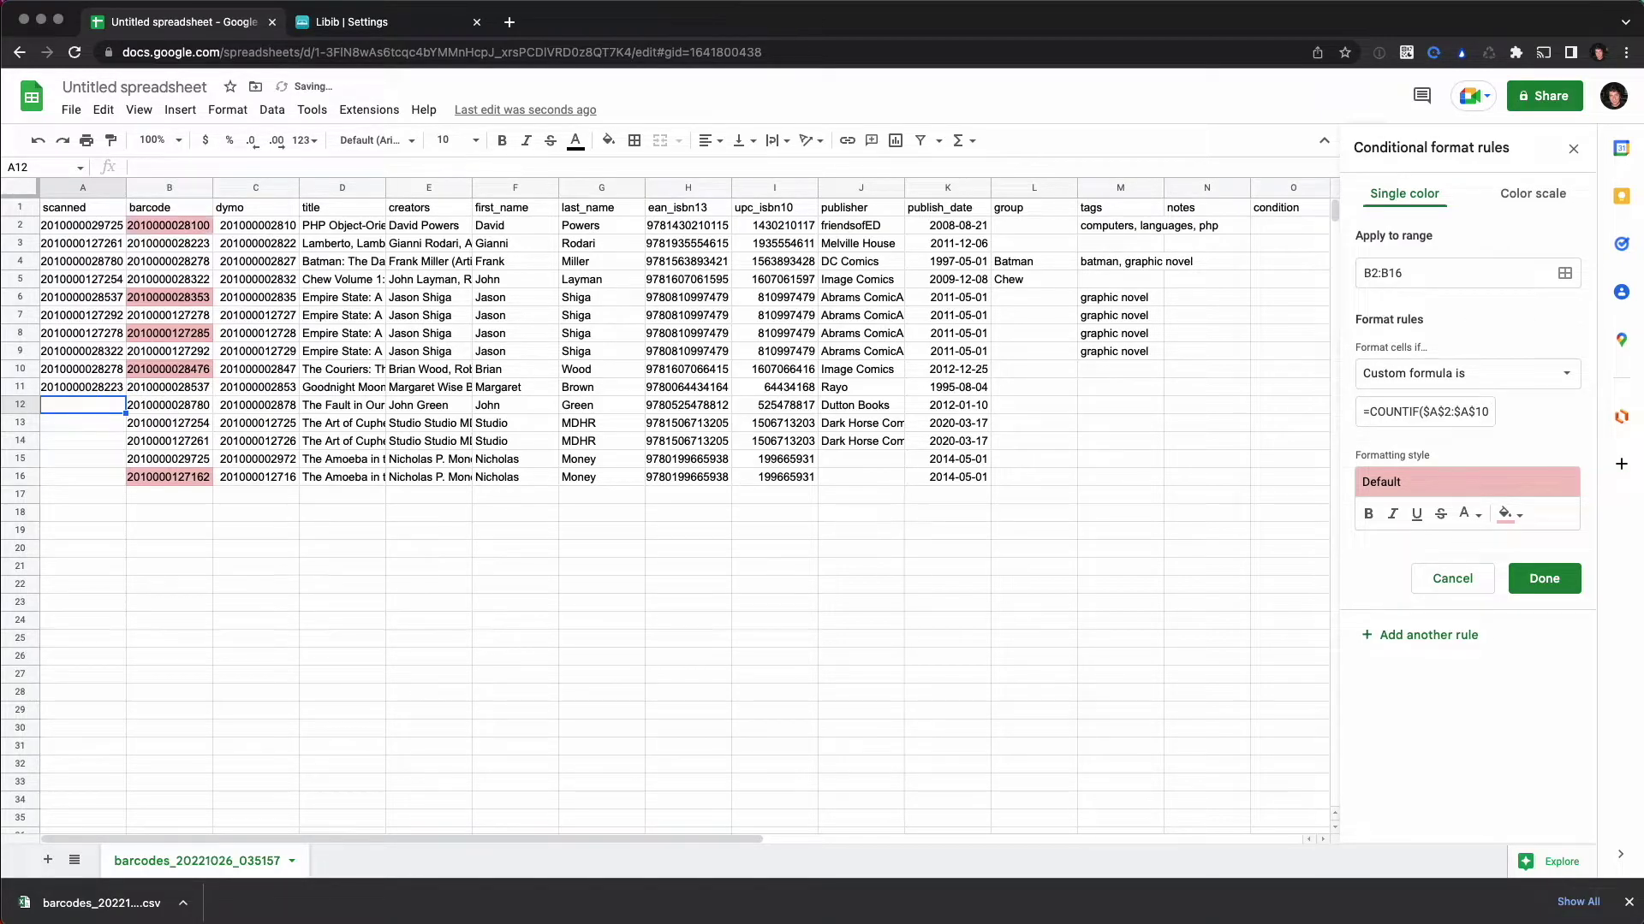
left_click(375, 474)
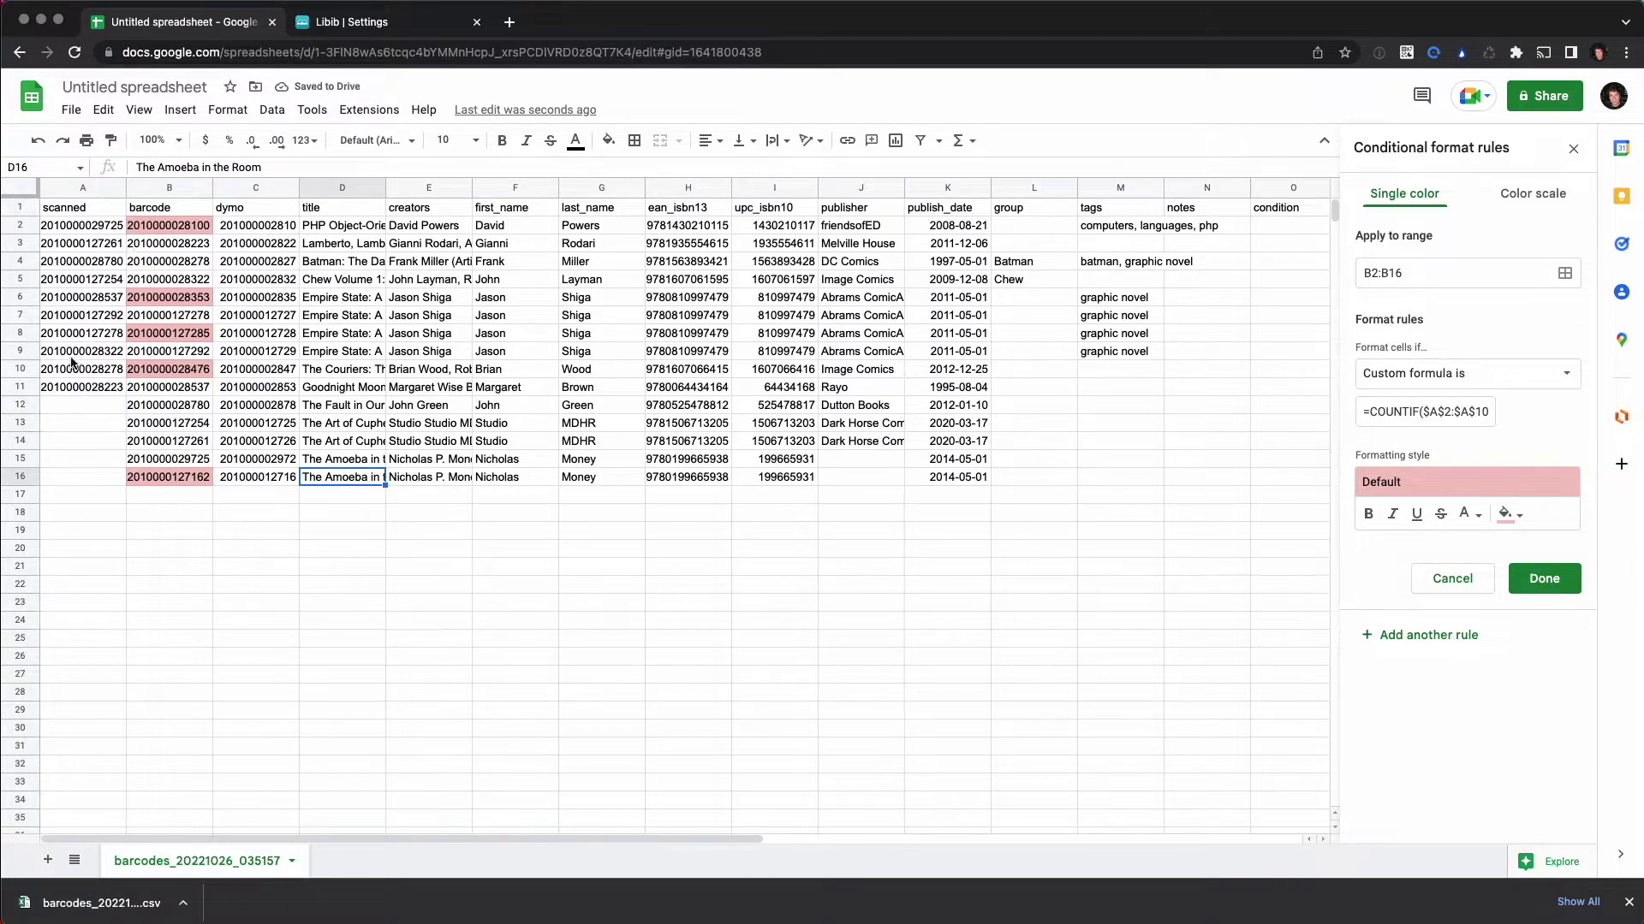
left_click(58, 390)
key("Delete")
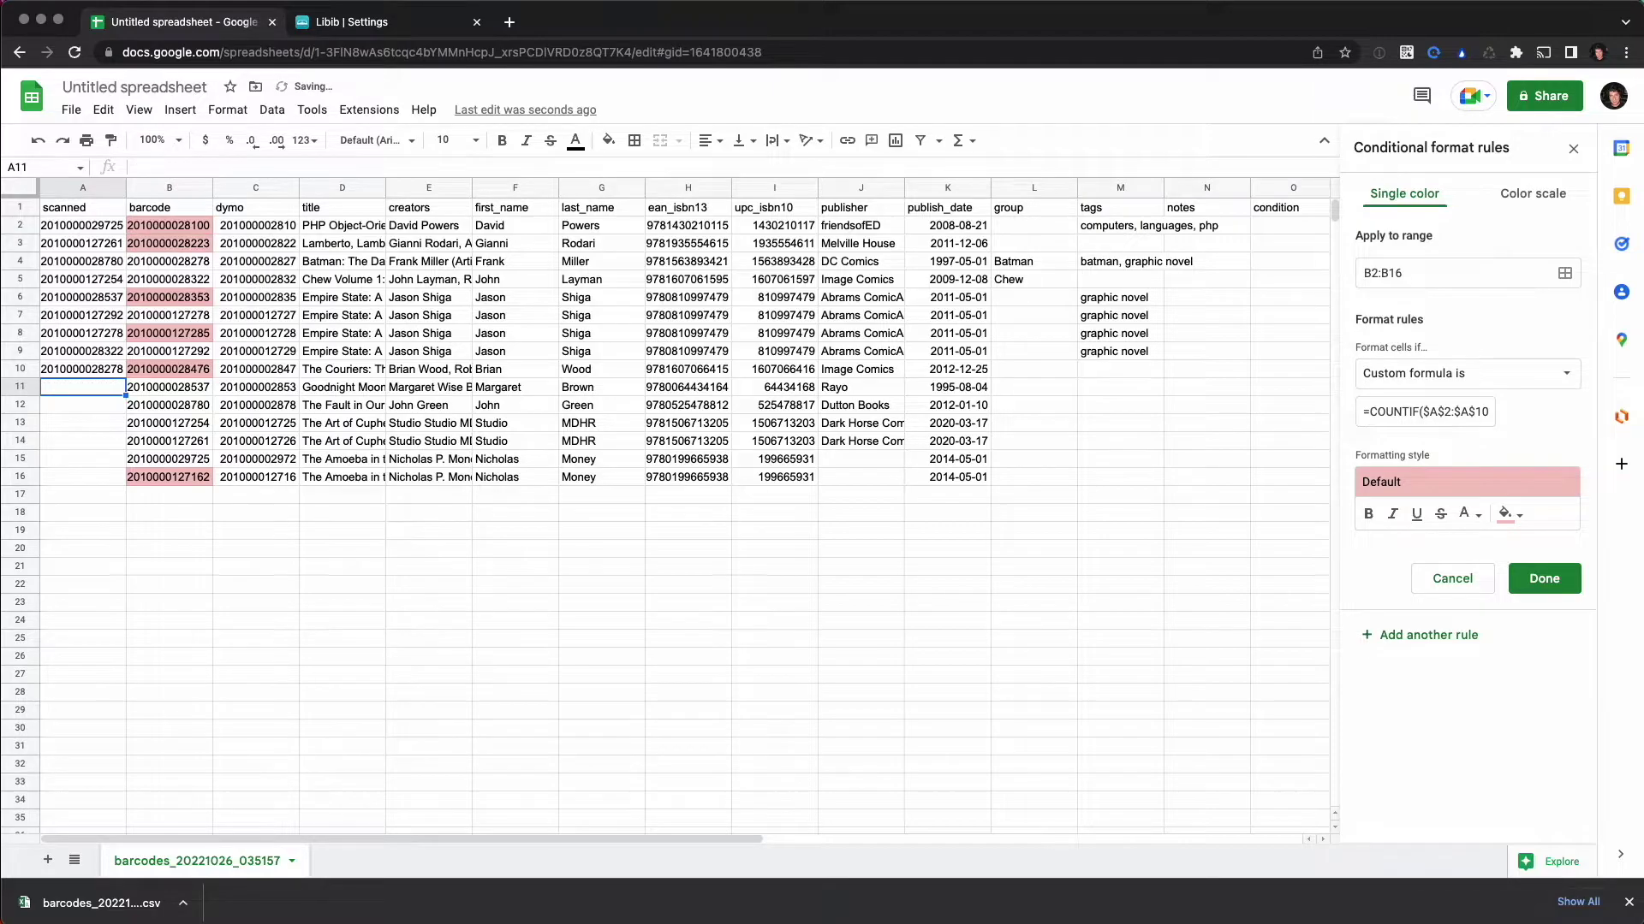
left_click(514, 548)
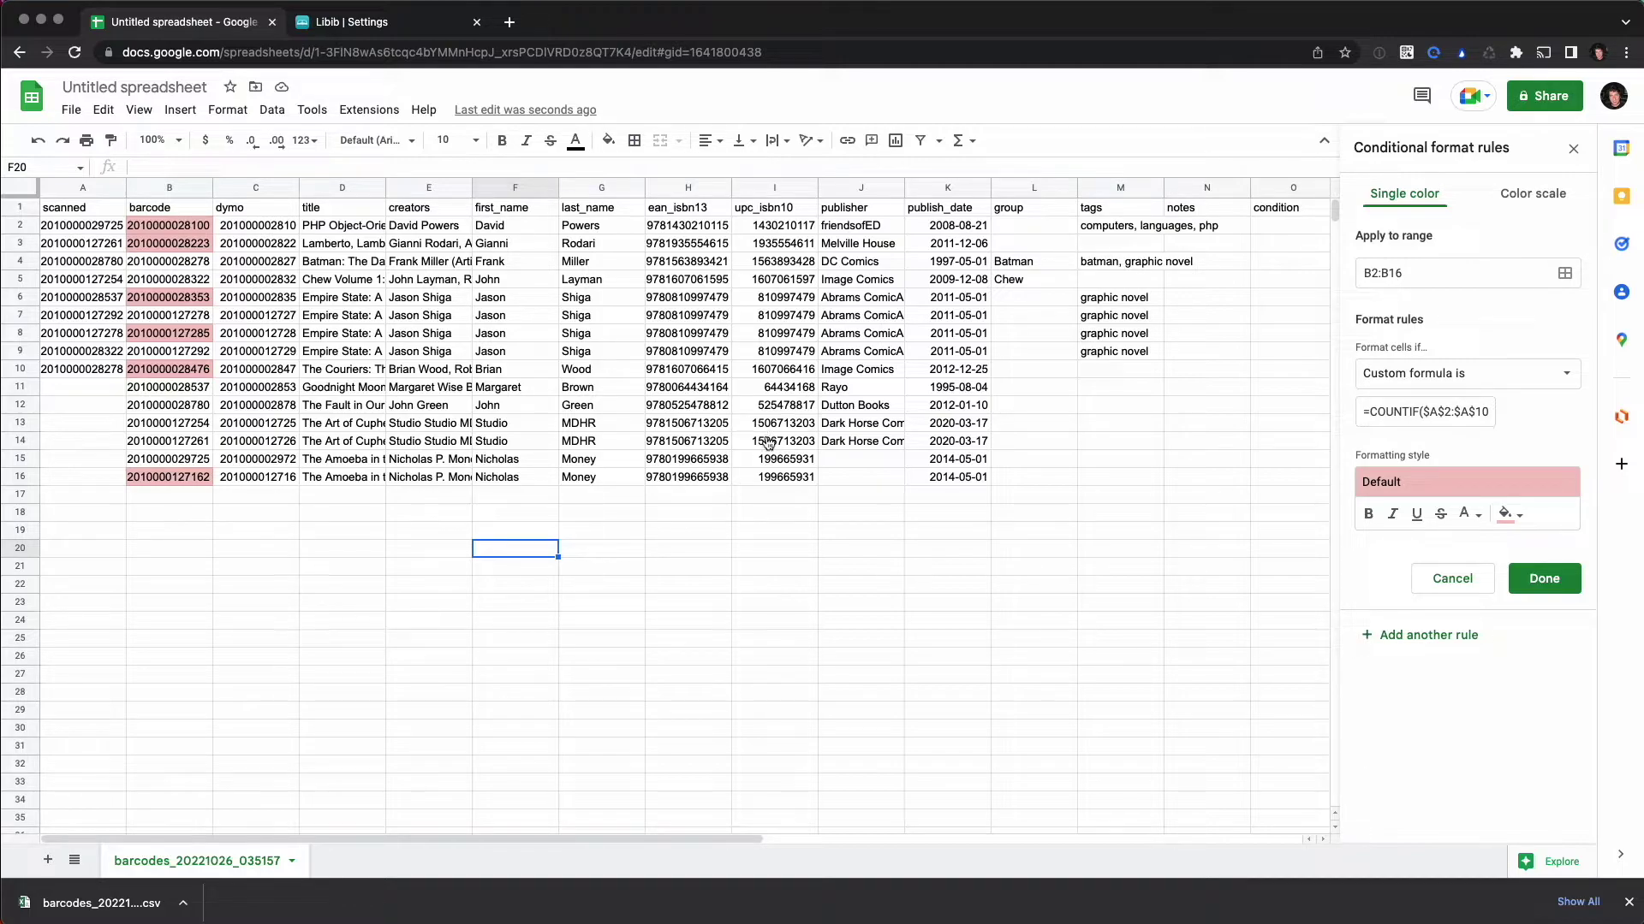
Switch to barcodes_20221026_035157 in Excel and select the barcode column.
key("super+Tab")
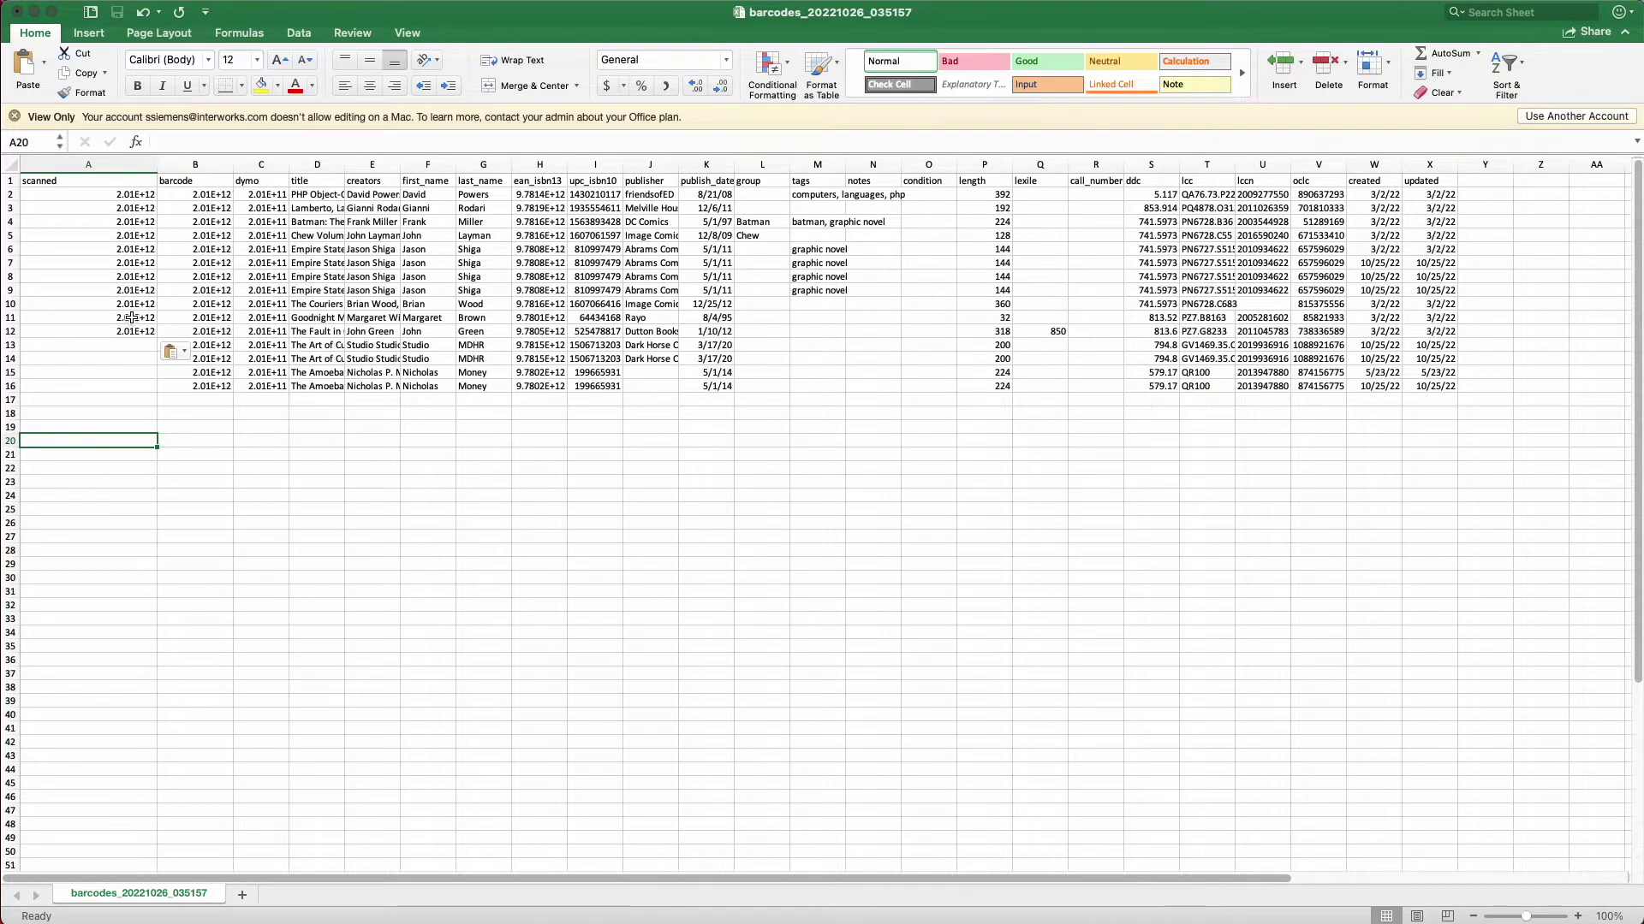
left_click(216, 165)
Format barcode column B as Number with 0 decimal places.
right_click(217, 165)
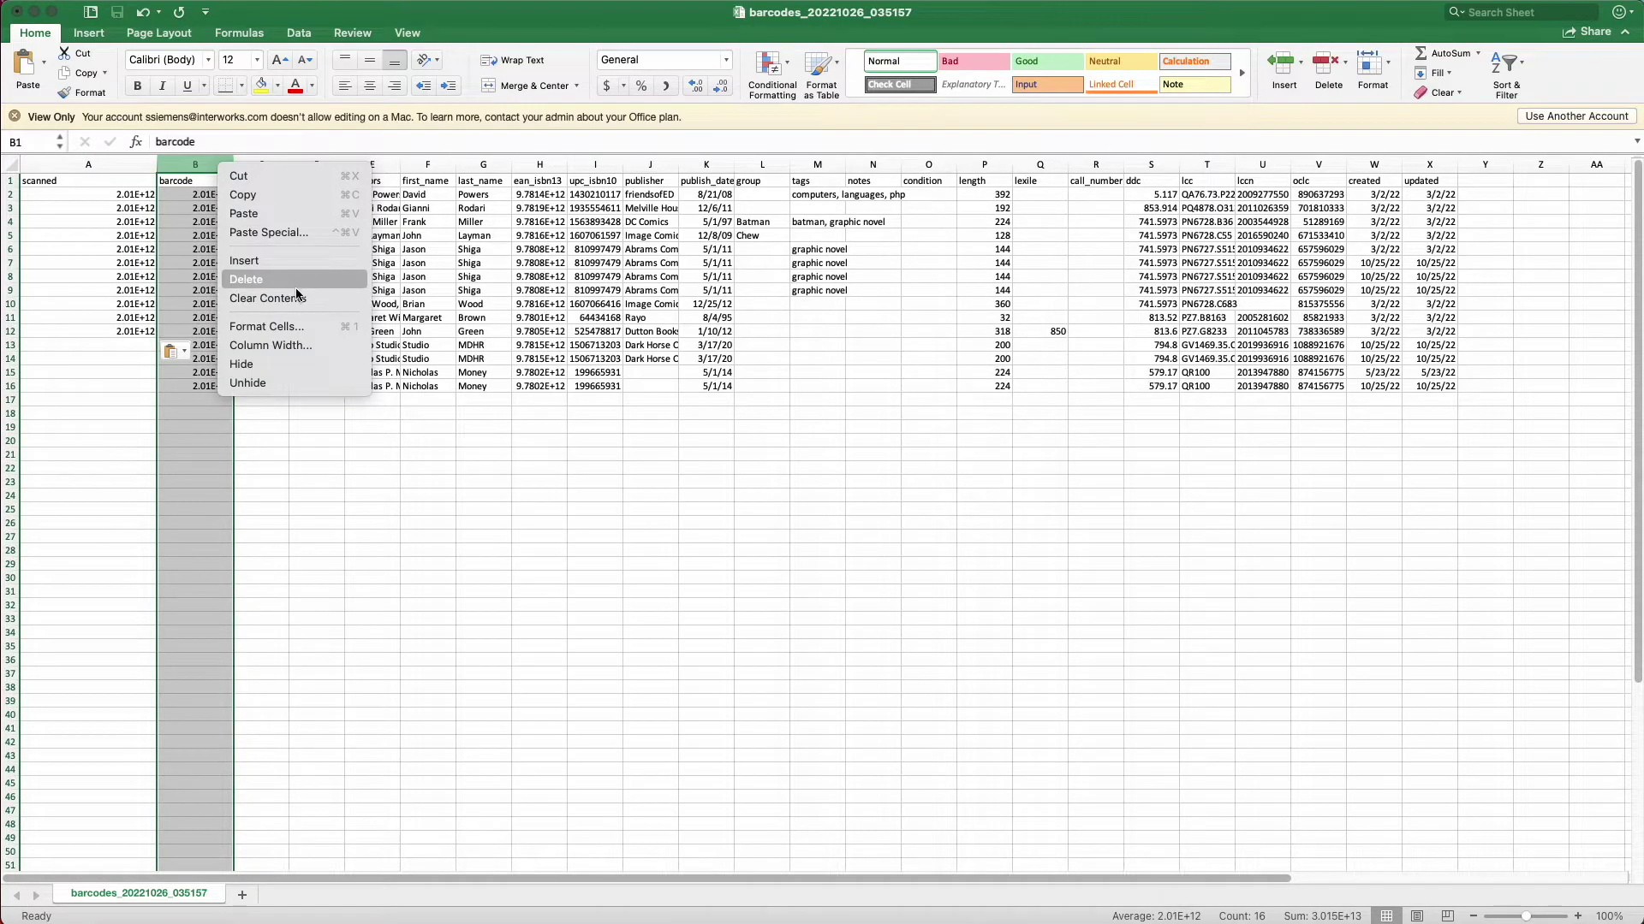
left_click(274, 326)
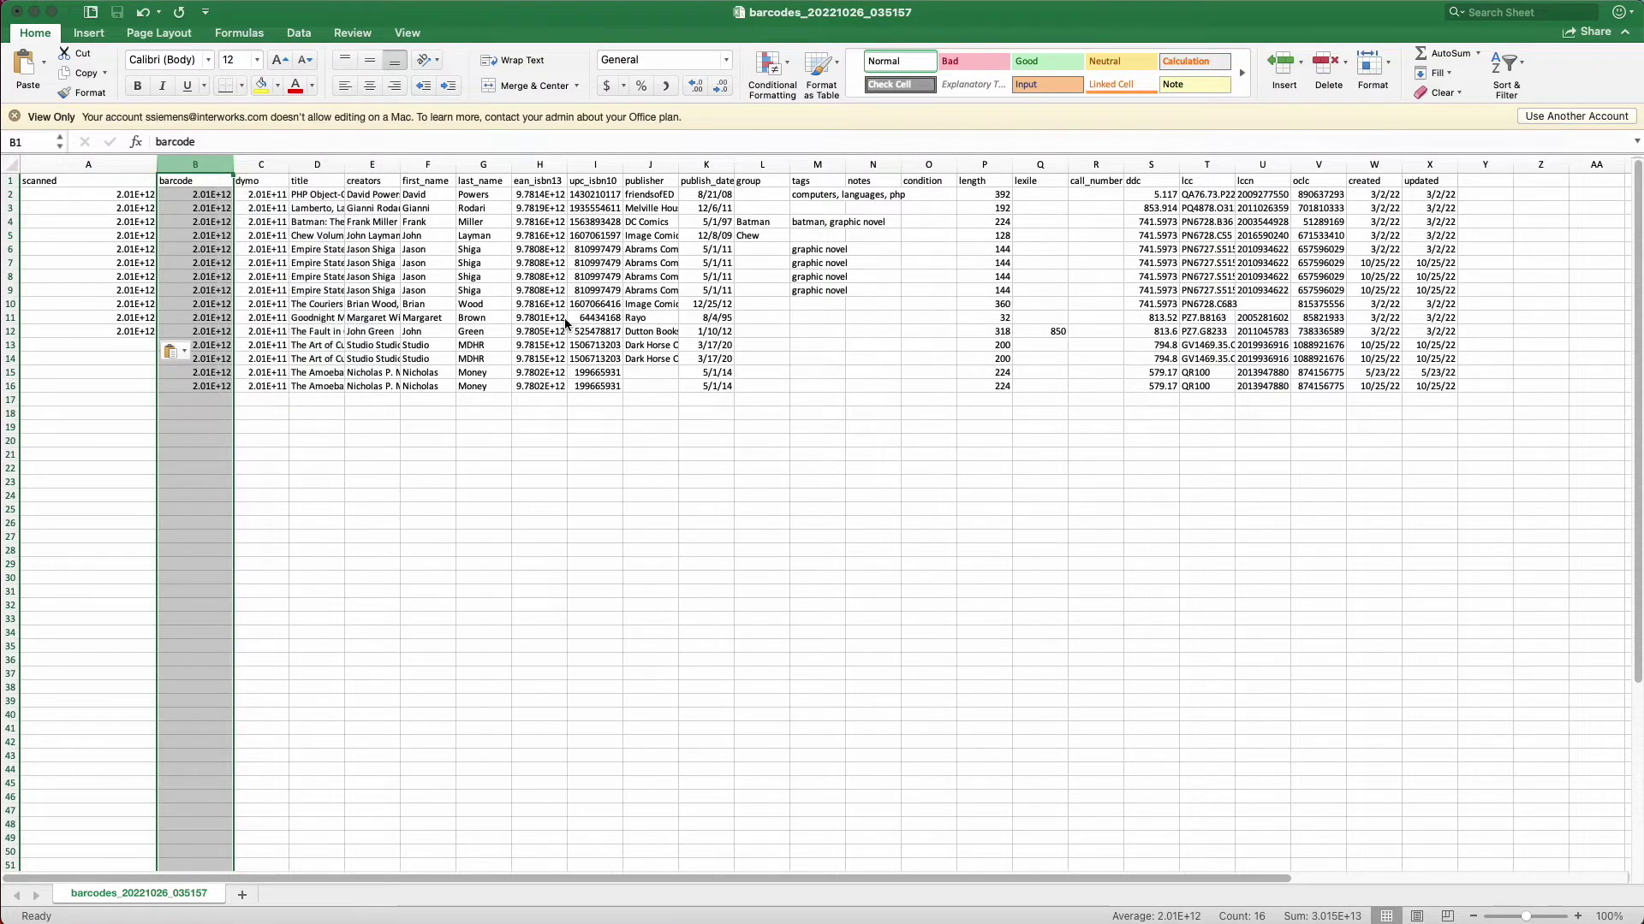
left_click(396, 171)
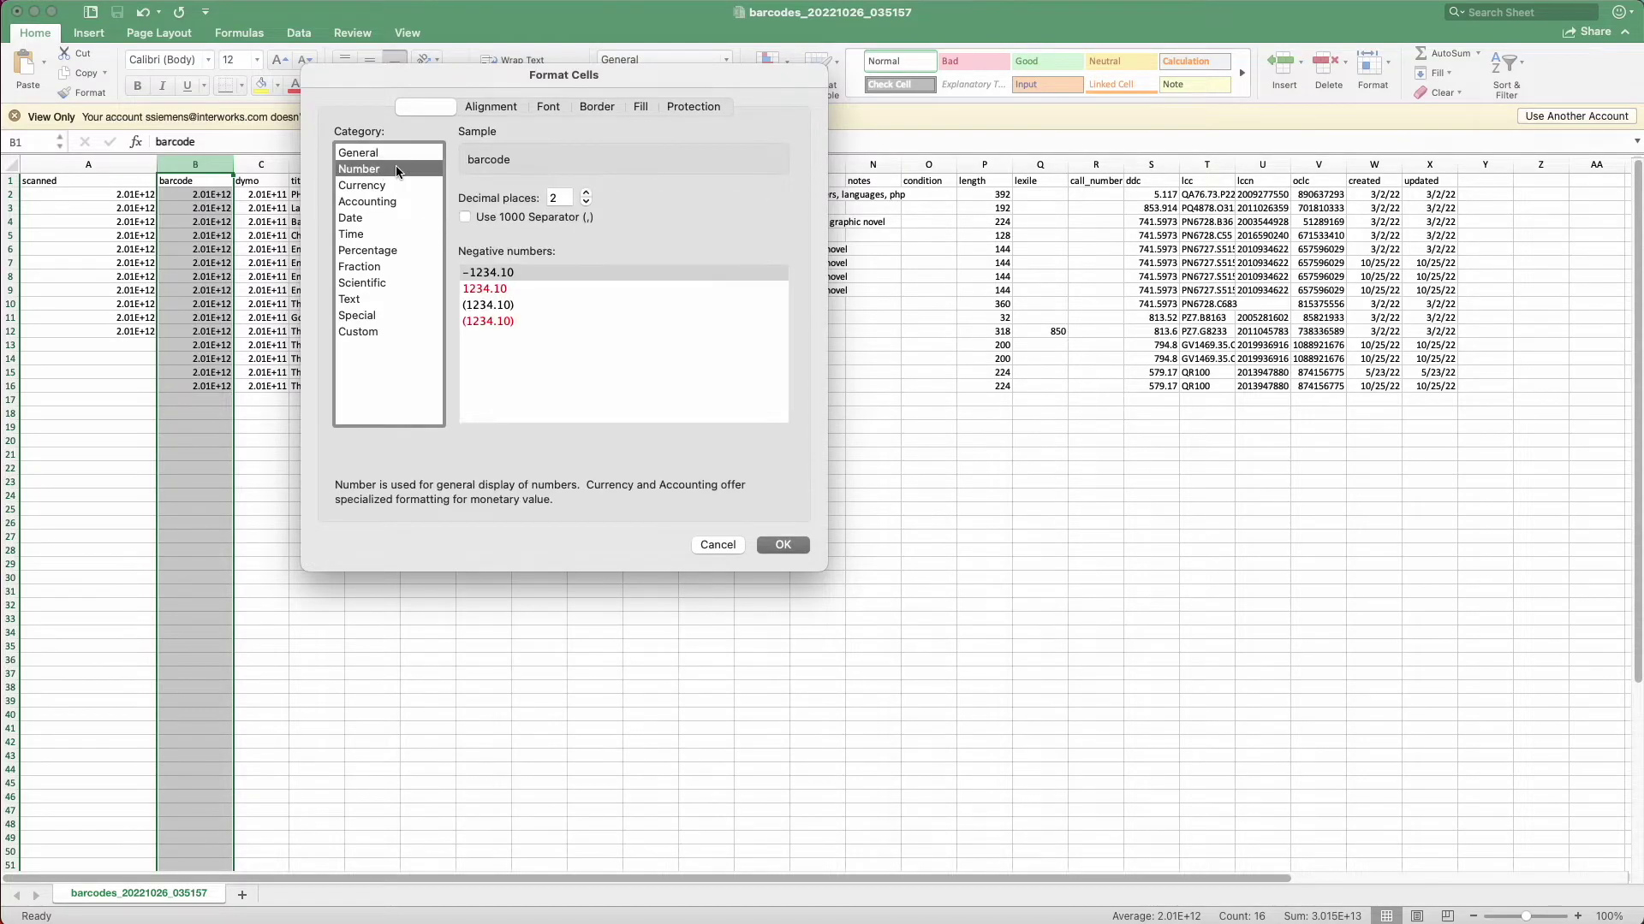
left_click(587, 203)
left_click(586, 203)
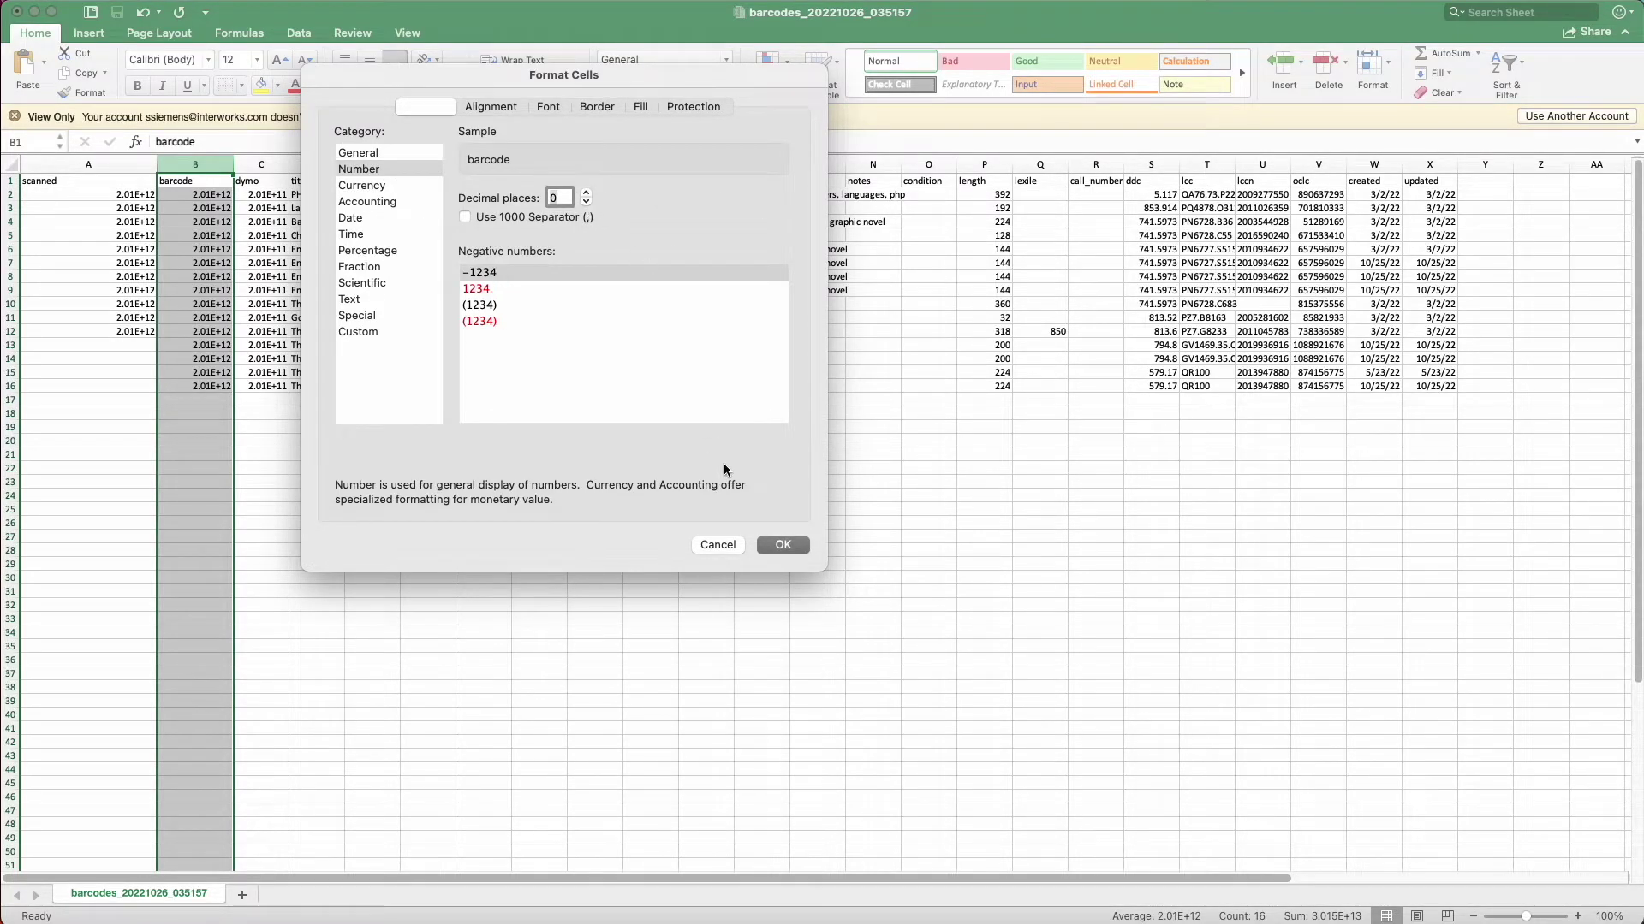
left_click(782, 546)
left_click(452, 454)
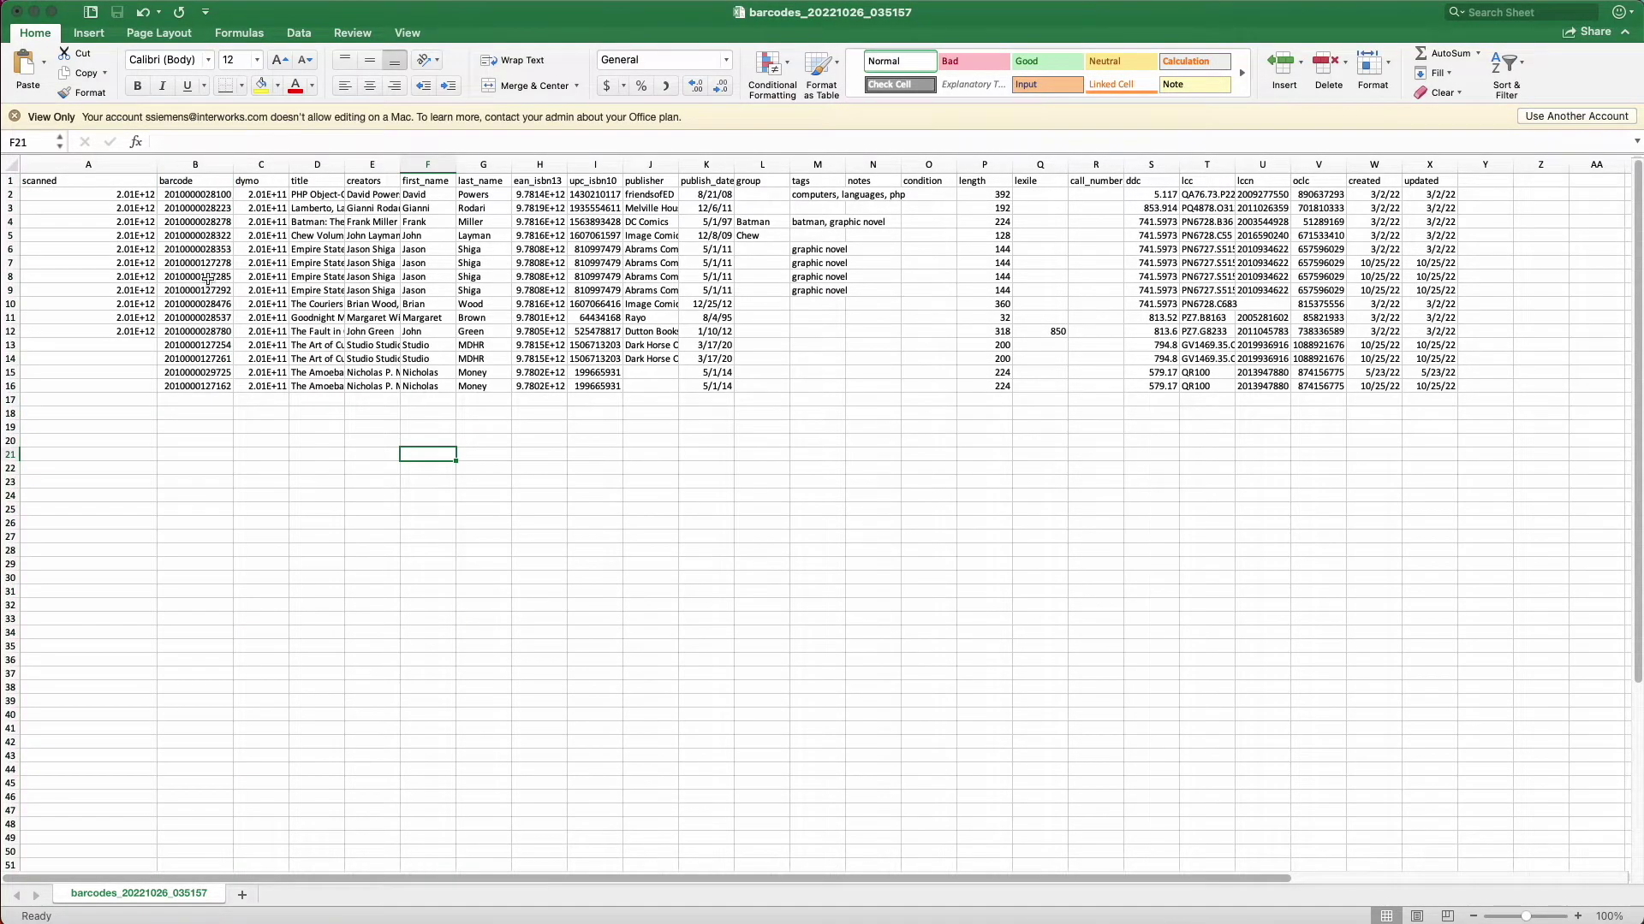
Format scanned cells A2:A12 as Number with 0 decimal places.
left_click(98, 196)
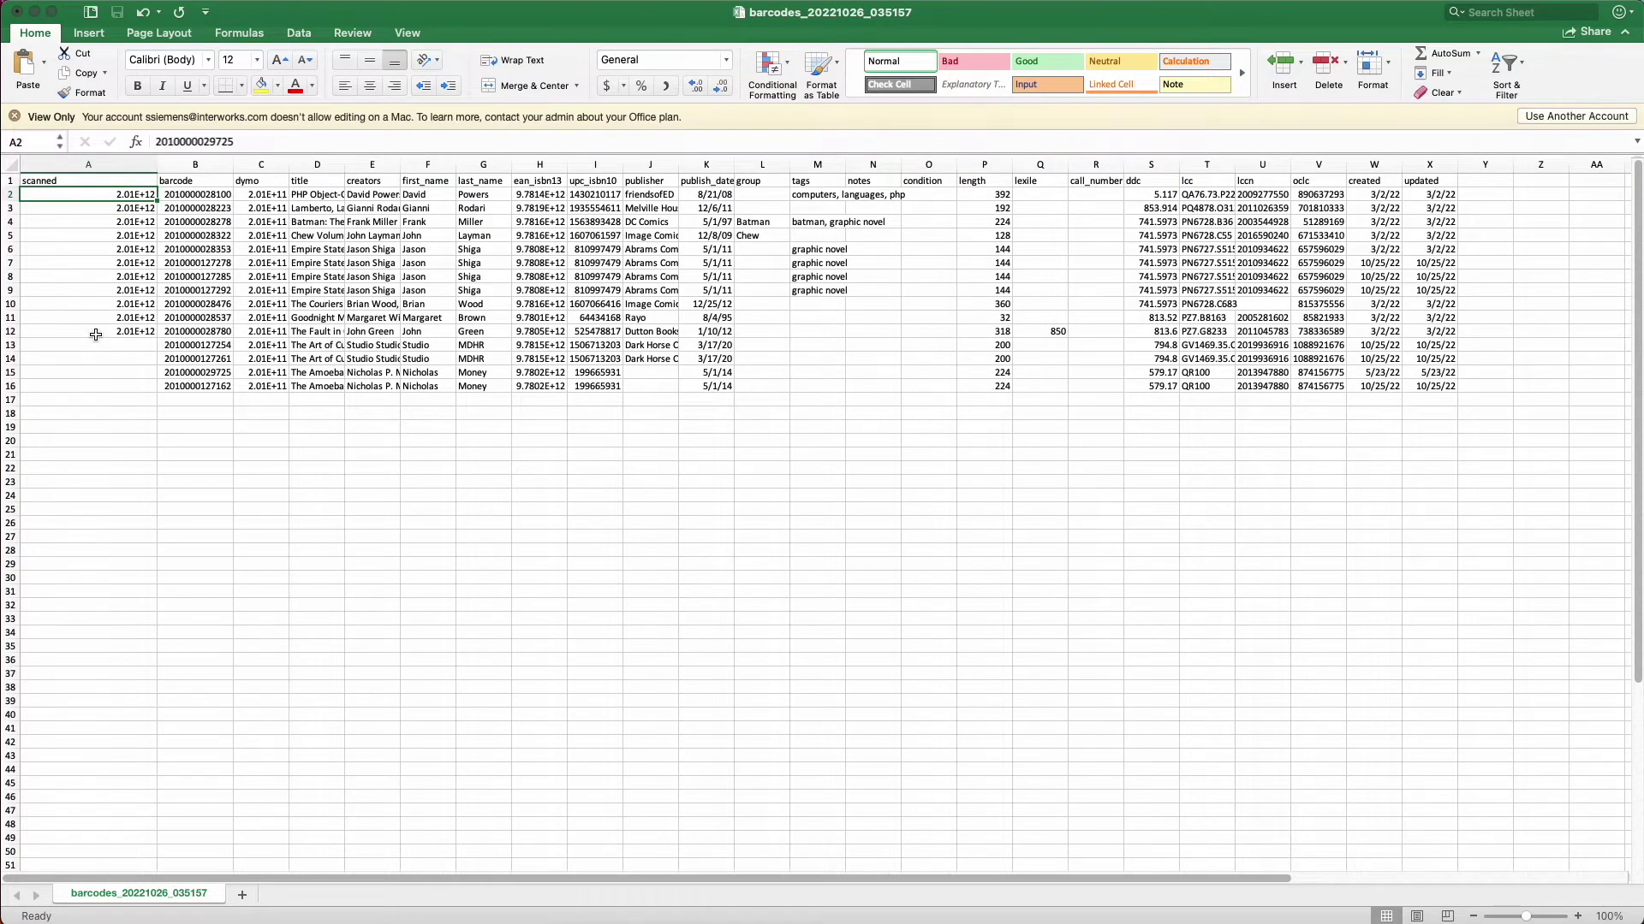
left_click(94, 332, "shift")
right_click(103, 295)
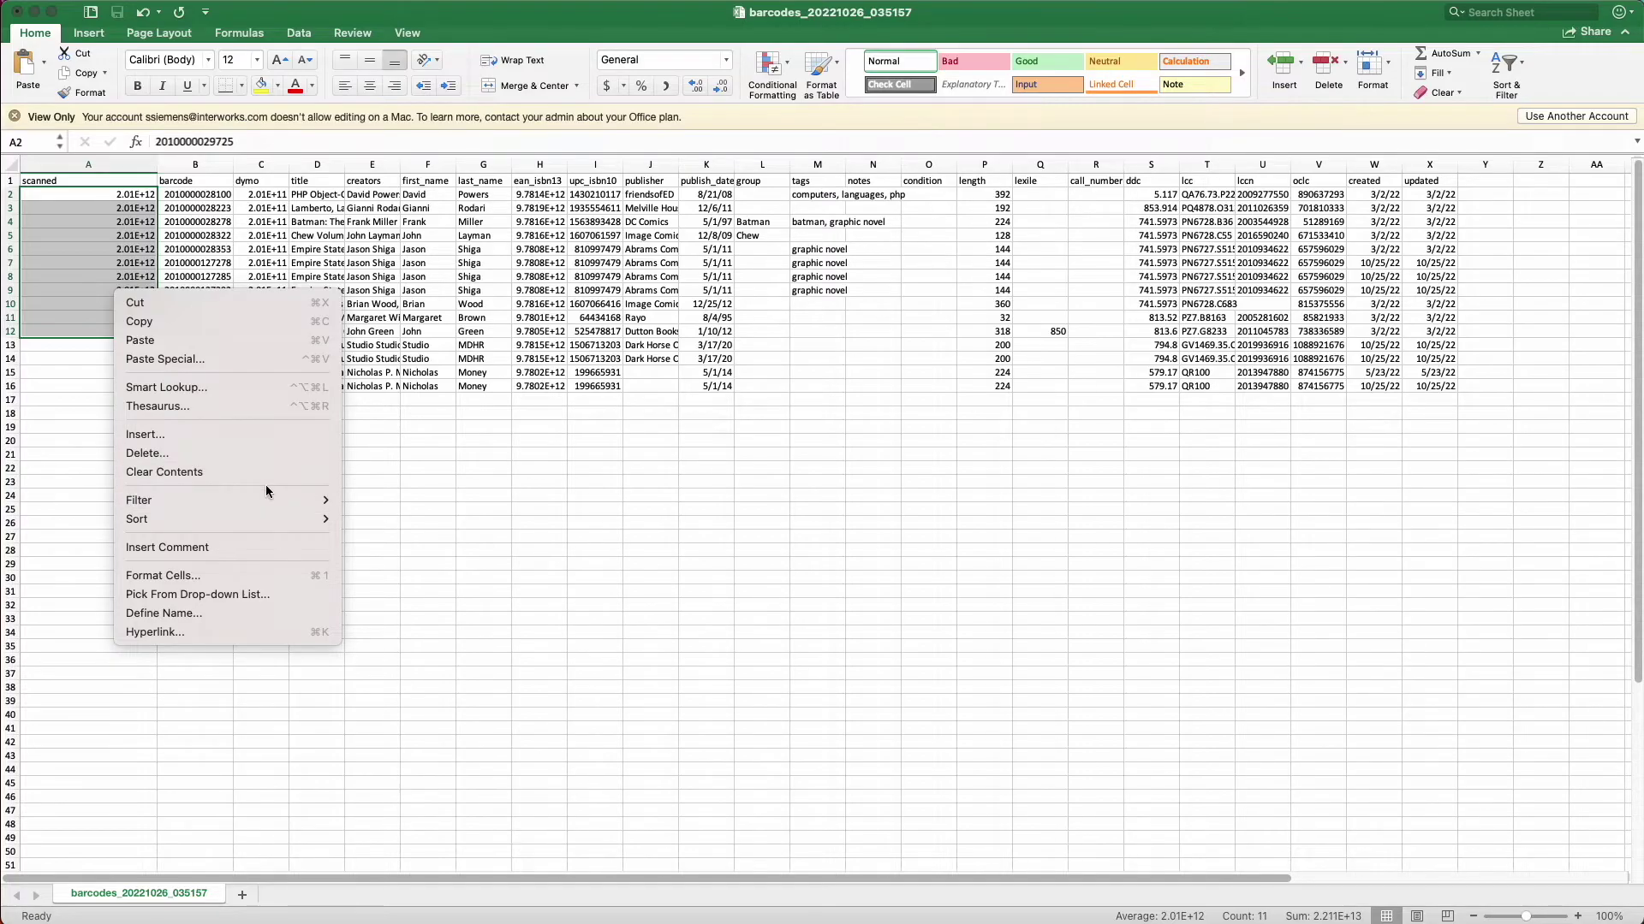
left_click(265, 575)
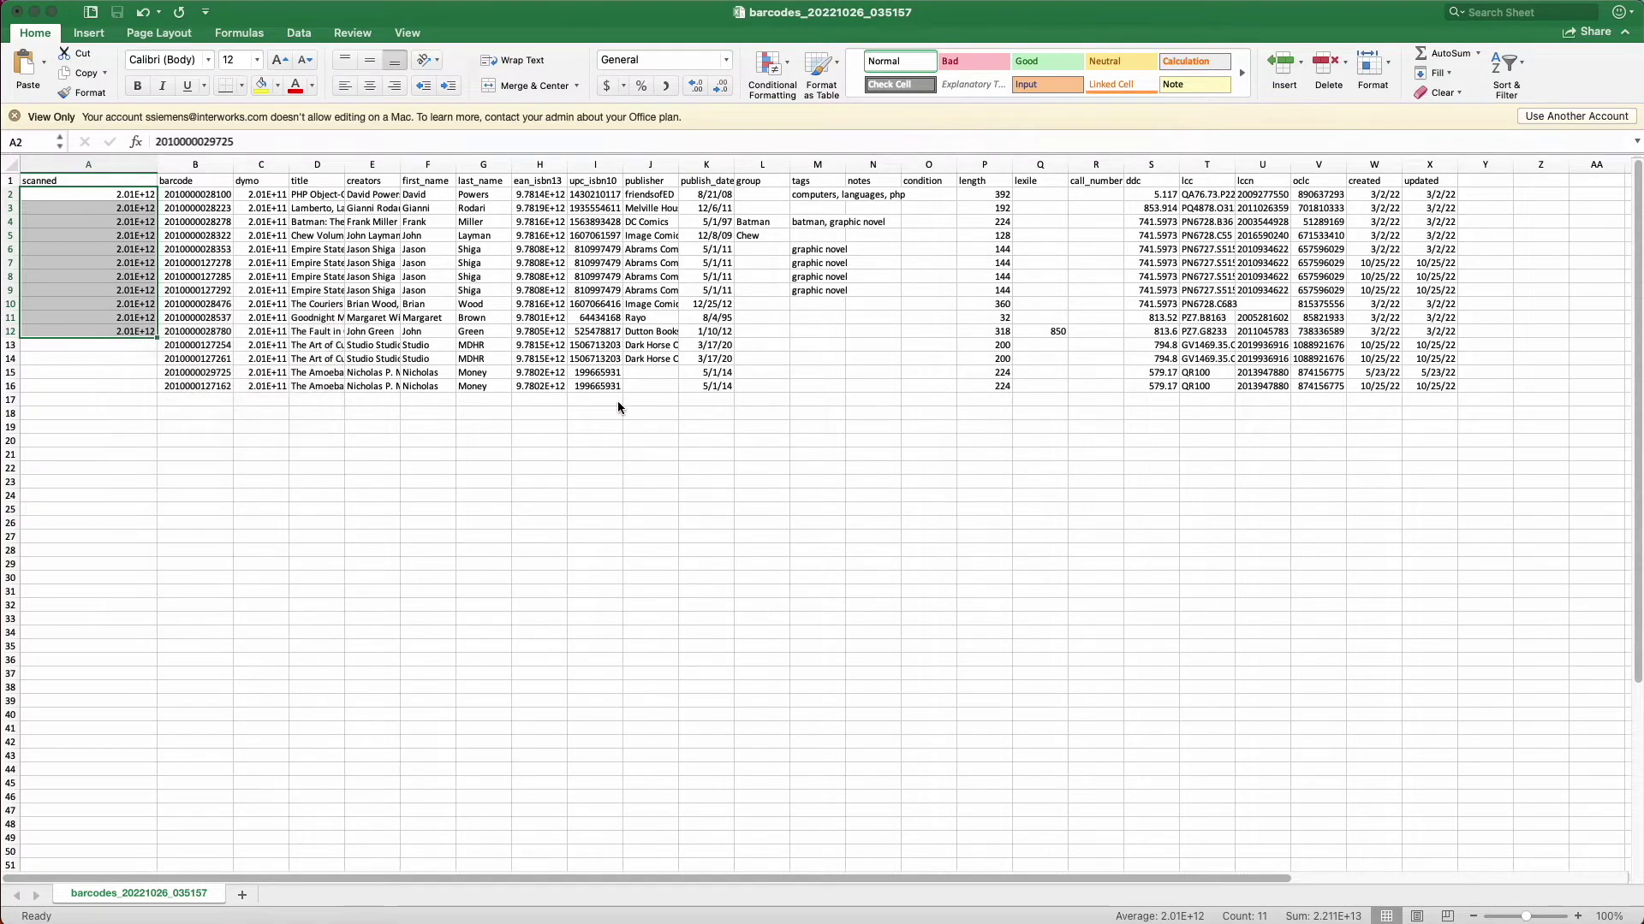
left_click(360, 308)
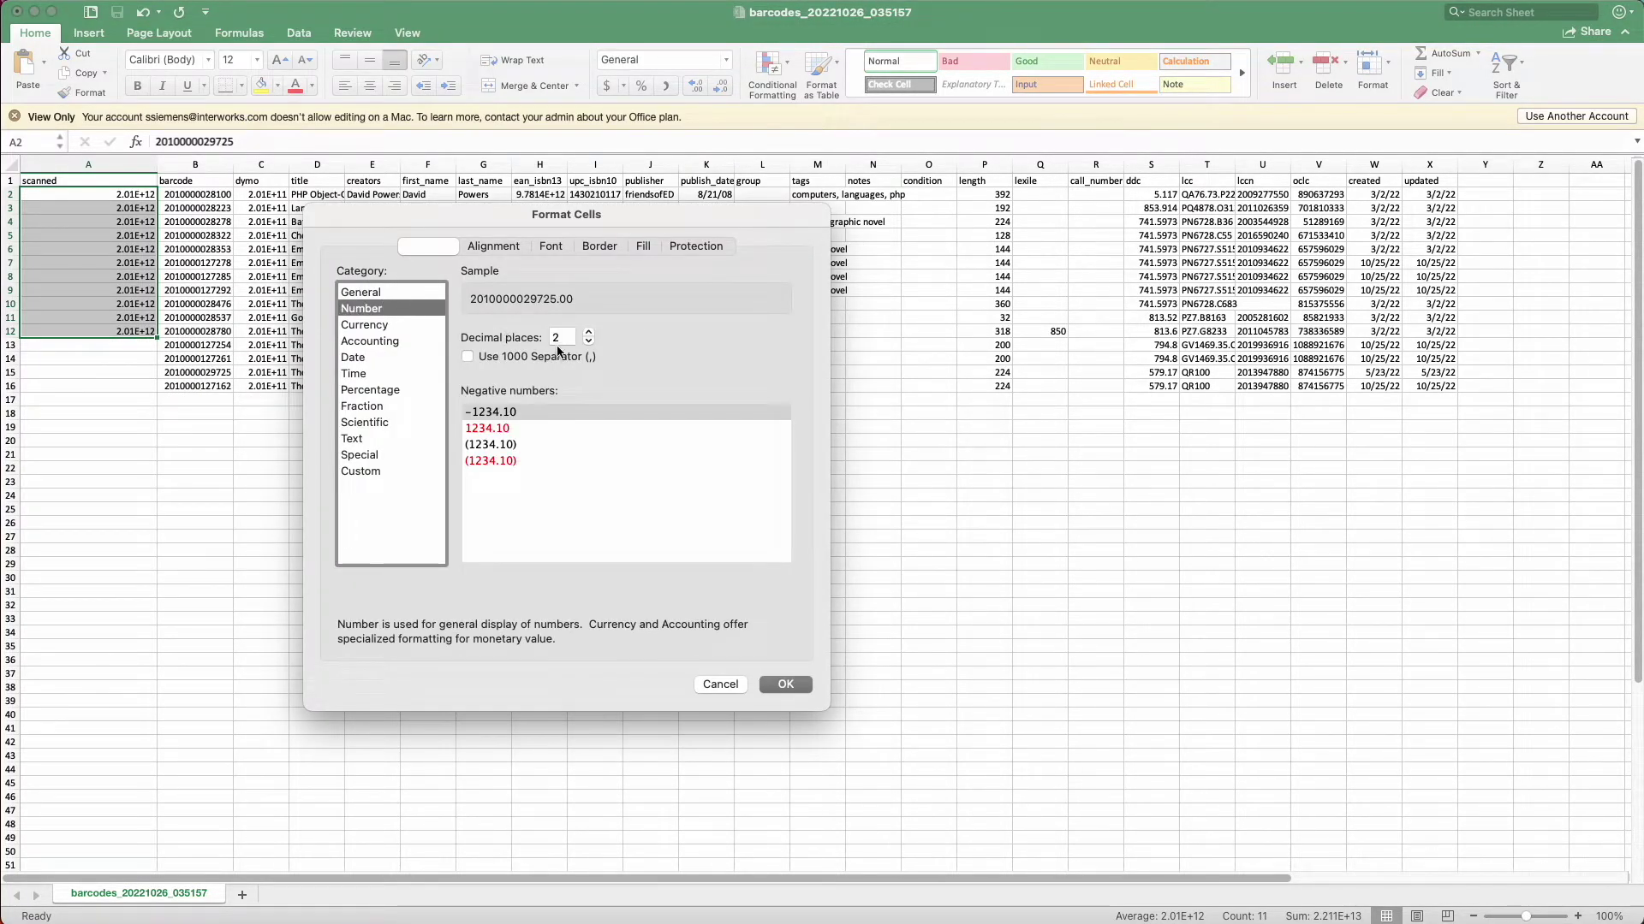
left_click(589, 342)
left_click(589, 342)
left_click(794, 682)
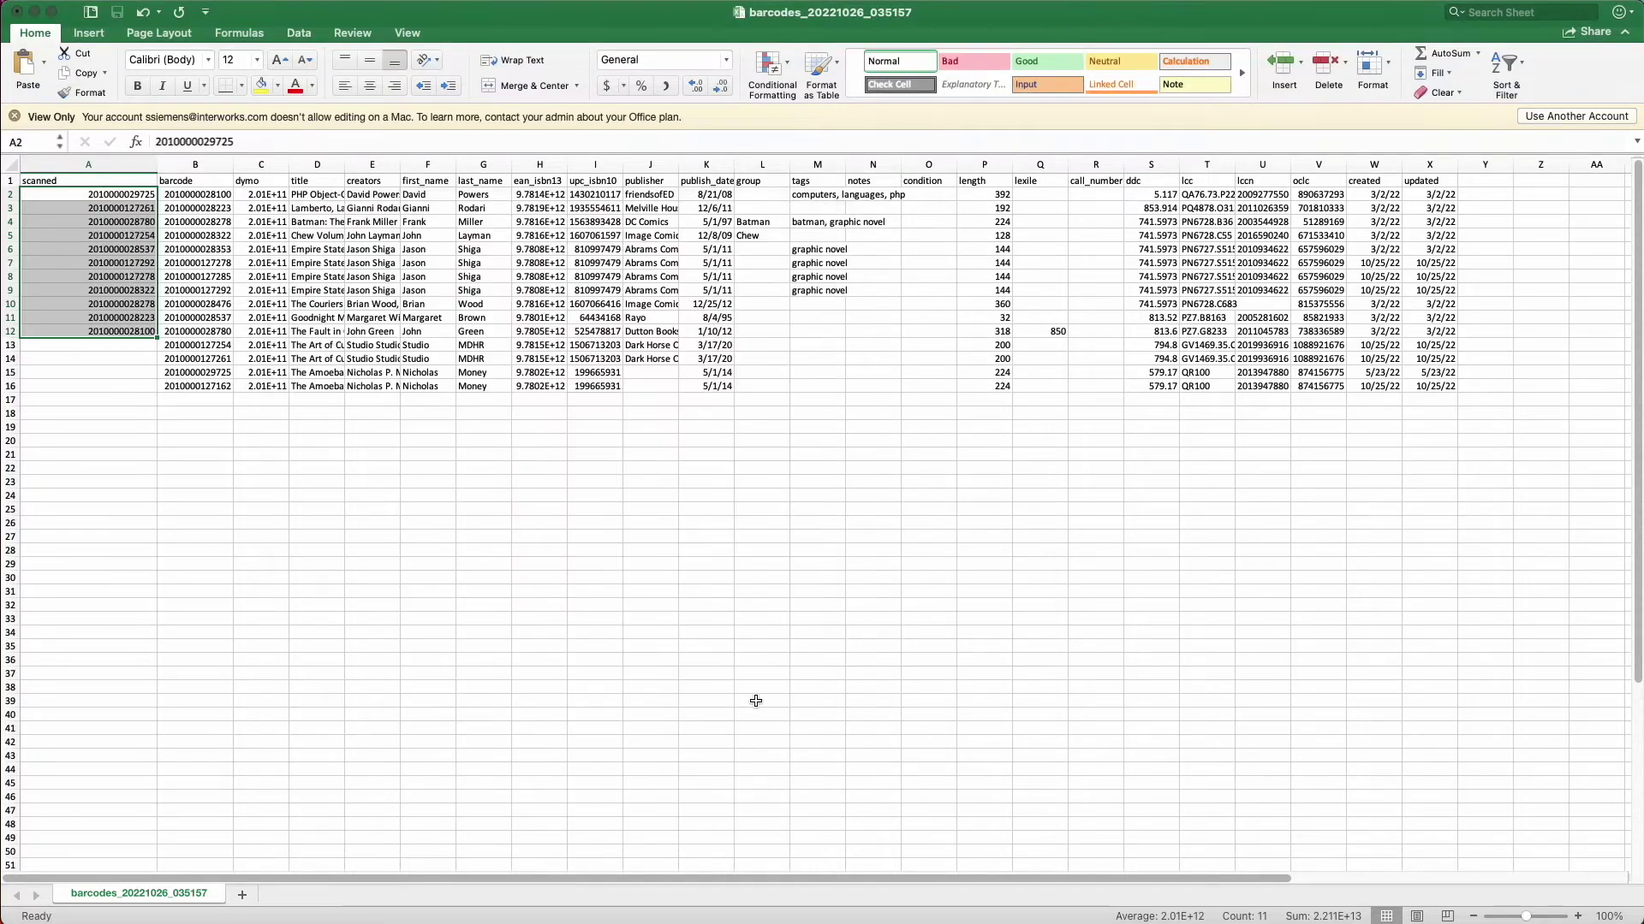
left_click(299, 474)
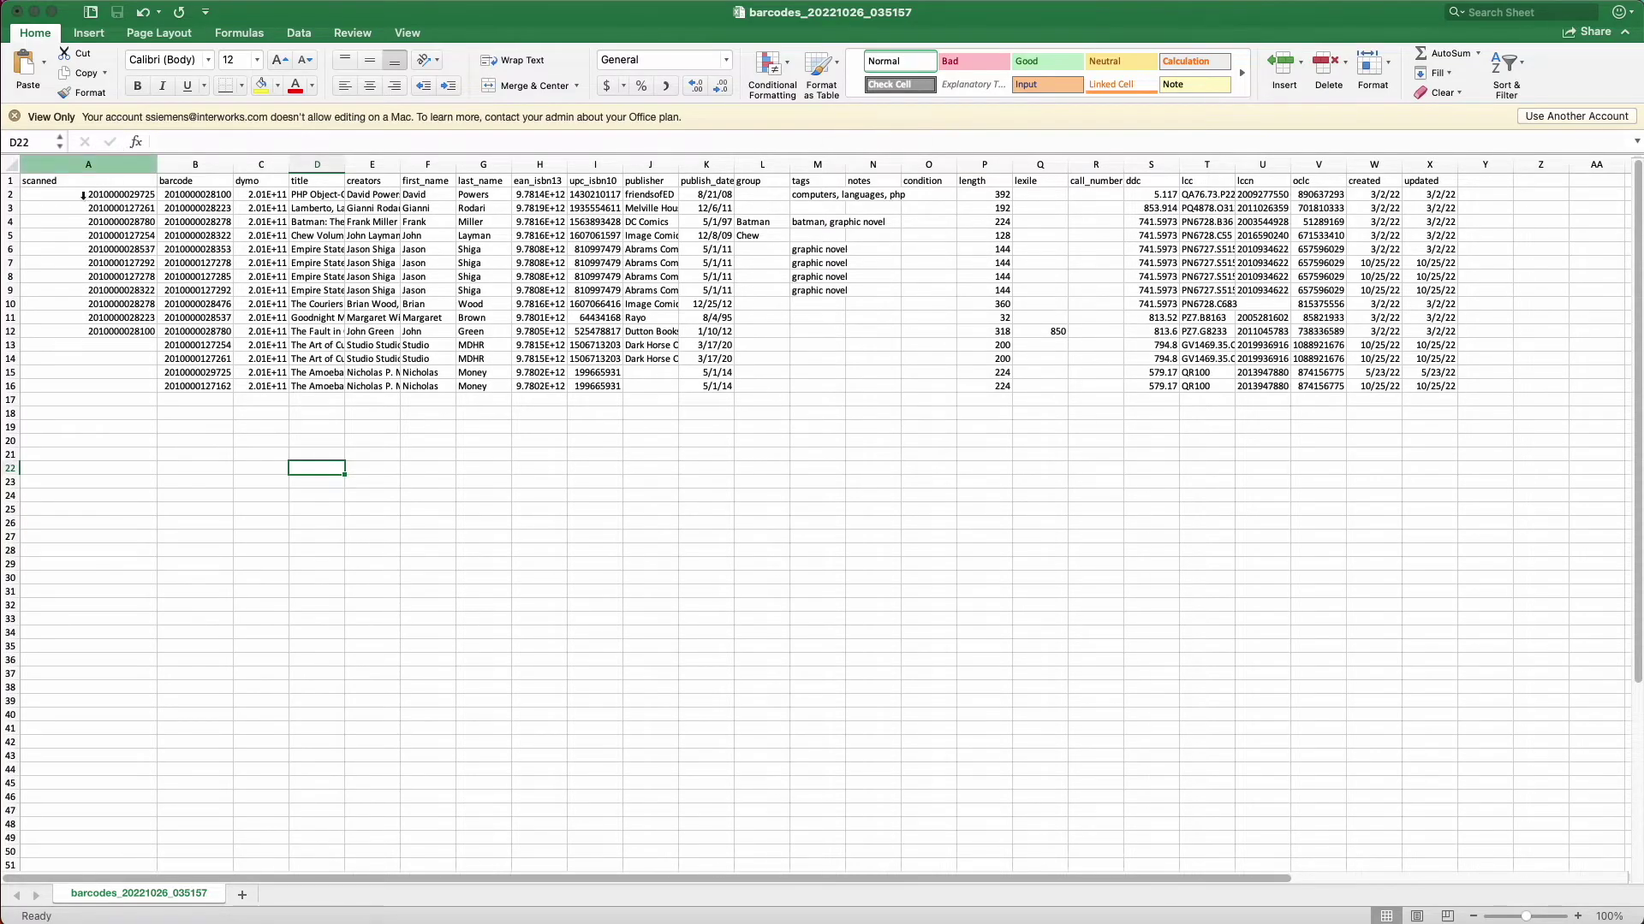
Apply a Duplicate Values rule set to unique with Light Red Fill on A2:B16.
left_click_drag(66, 195, 211, 387)
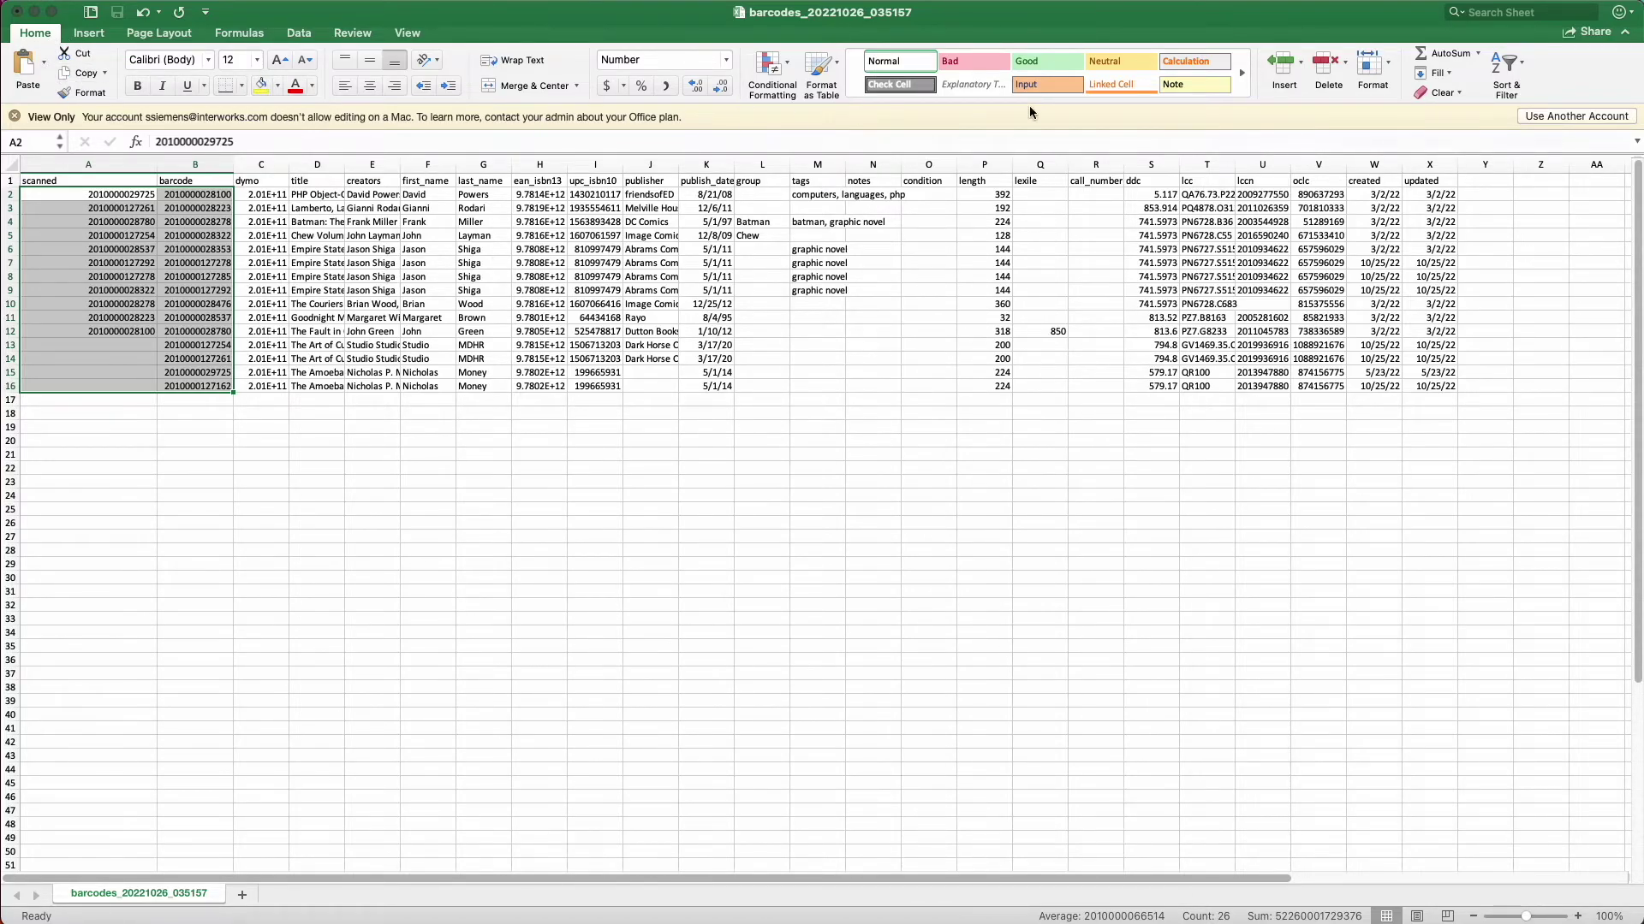
left_click(766, 71)
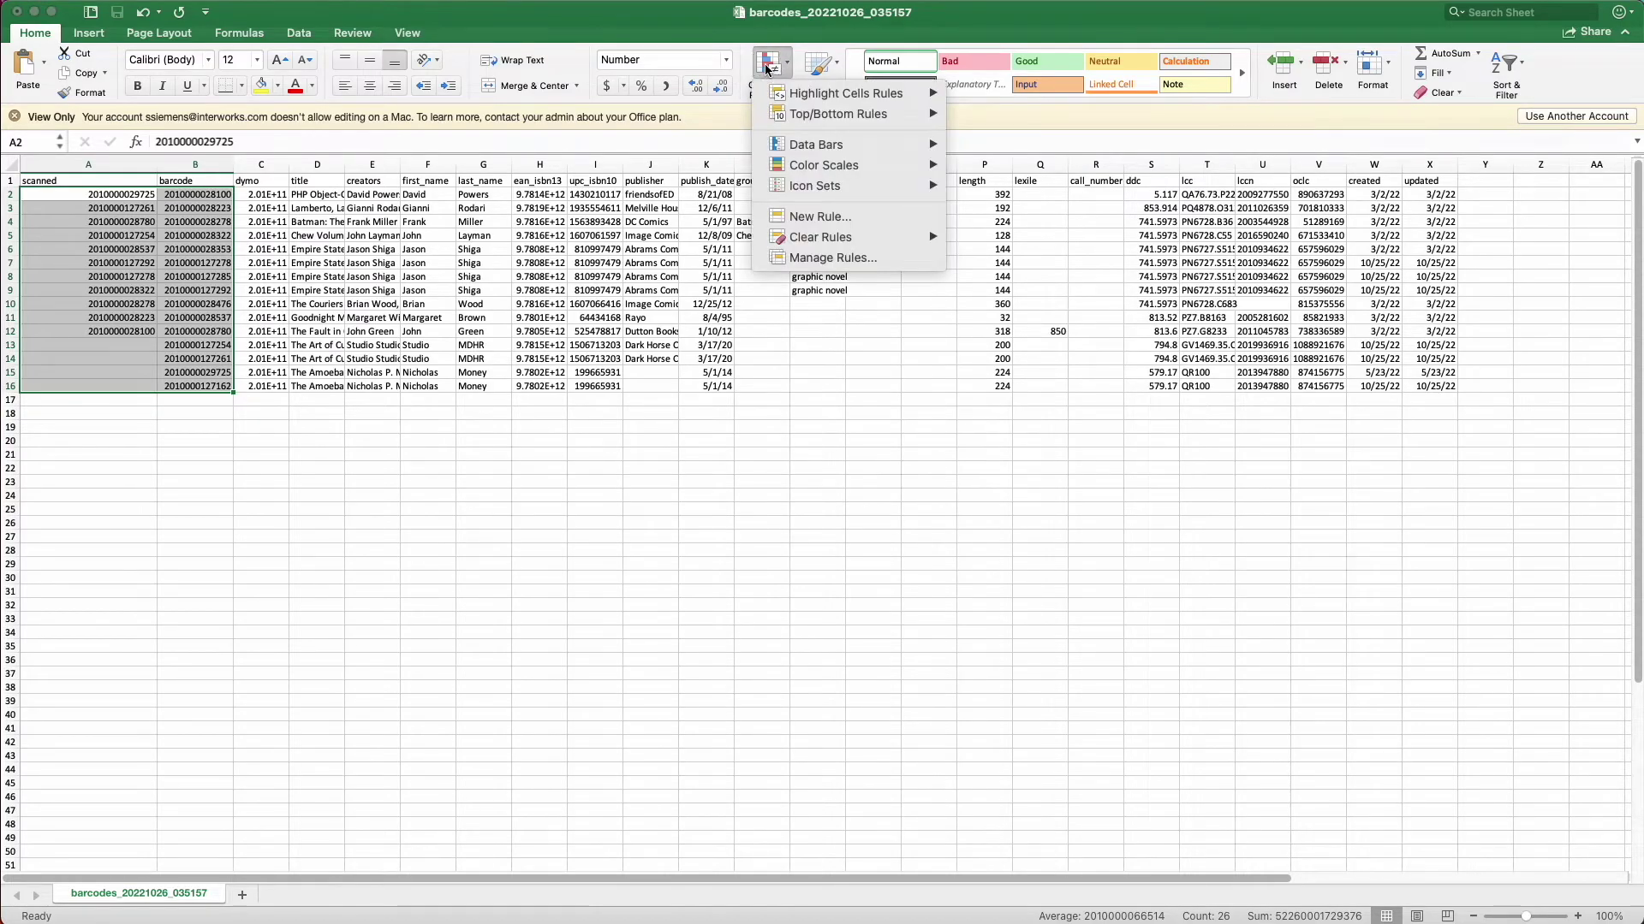
mouse_move(803, 95)
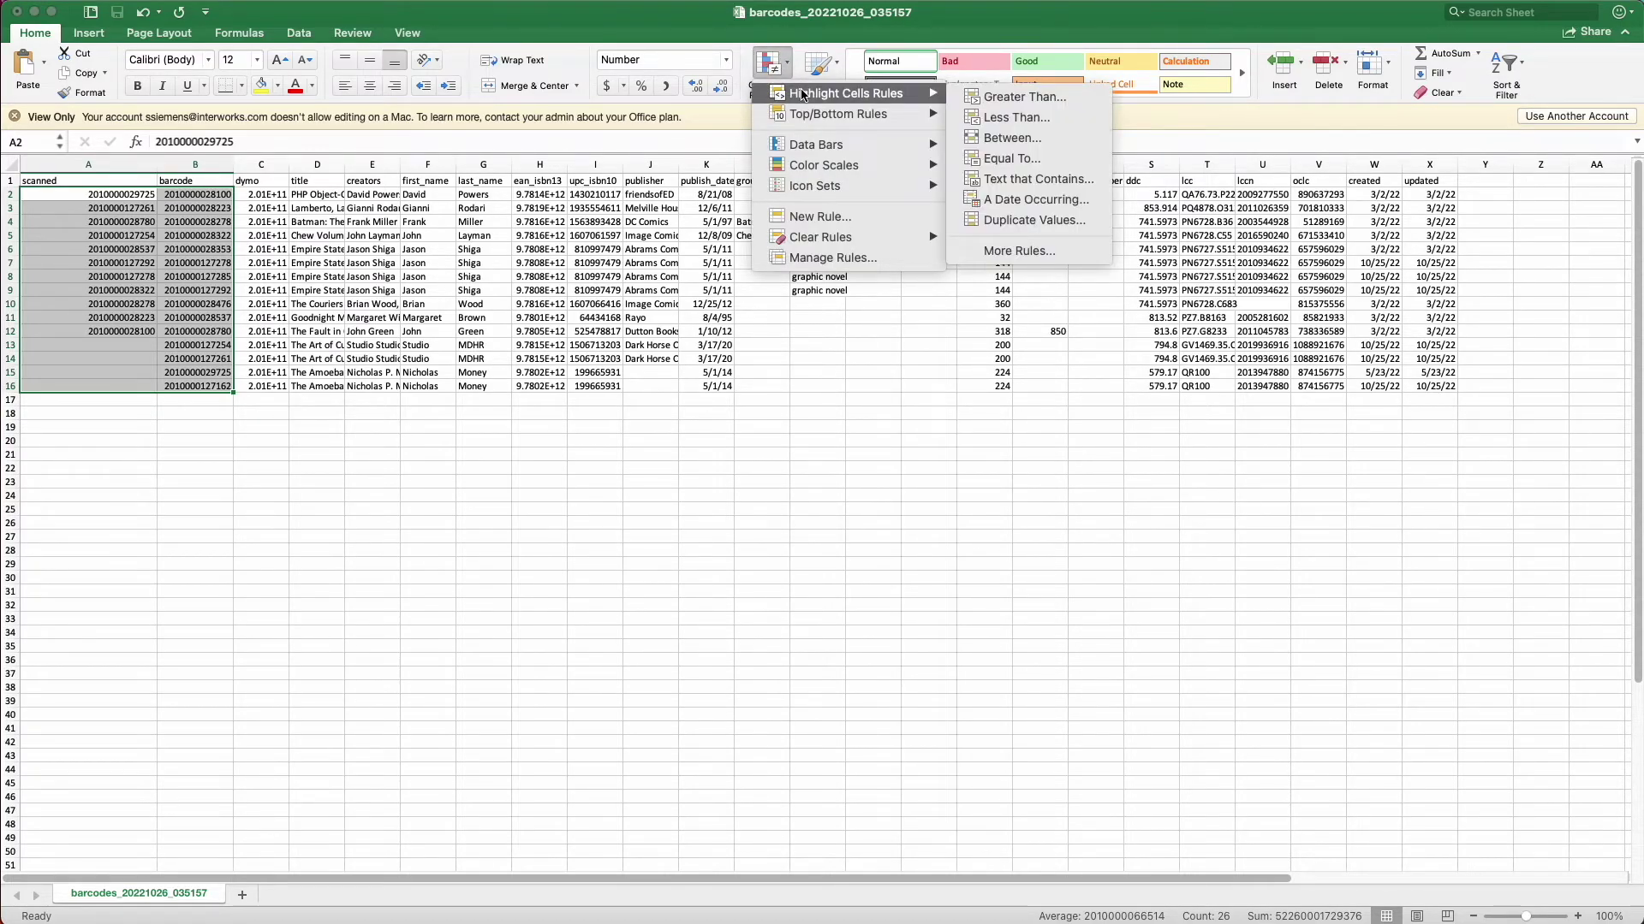
left_click(1094, 220)
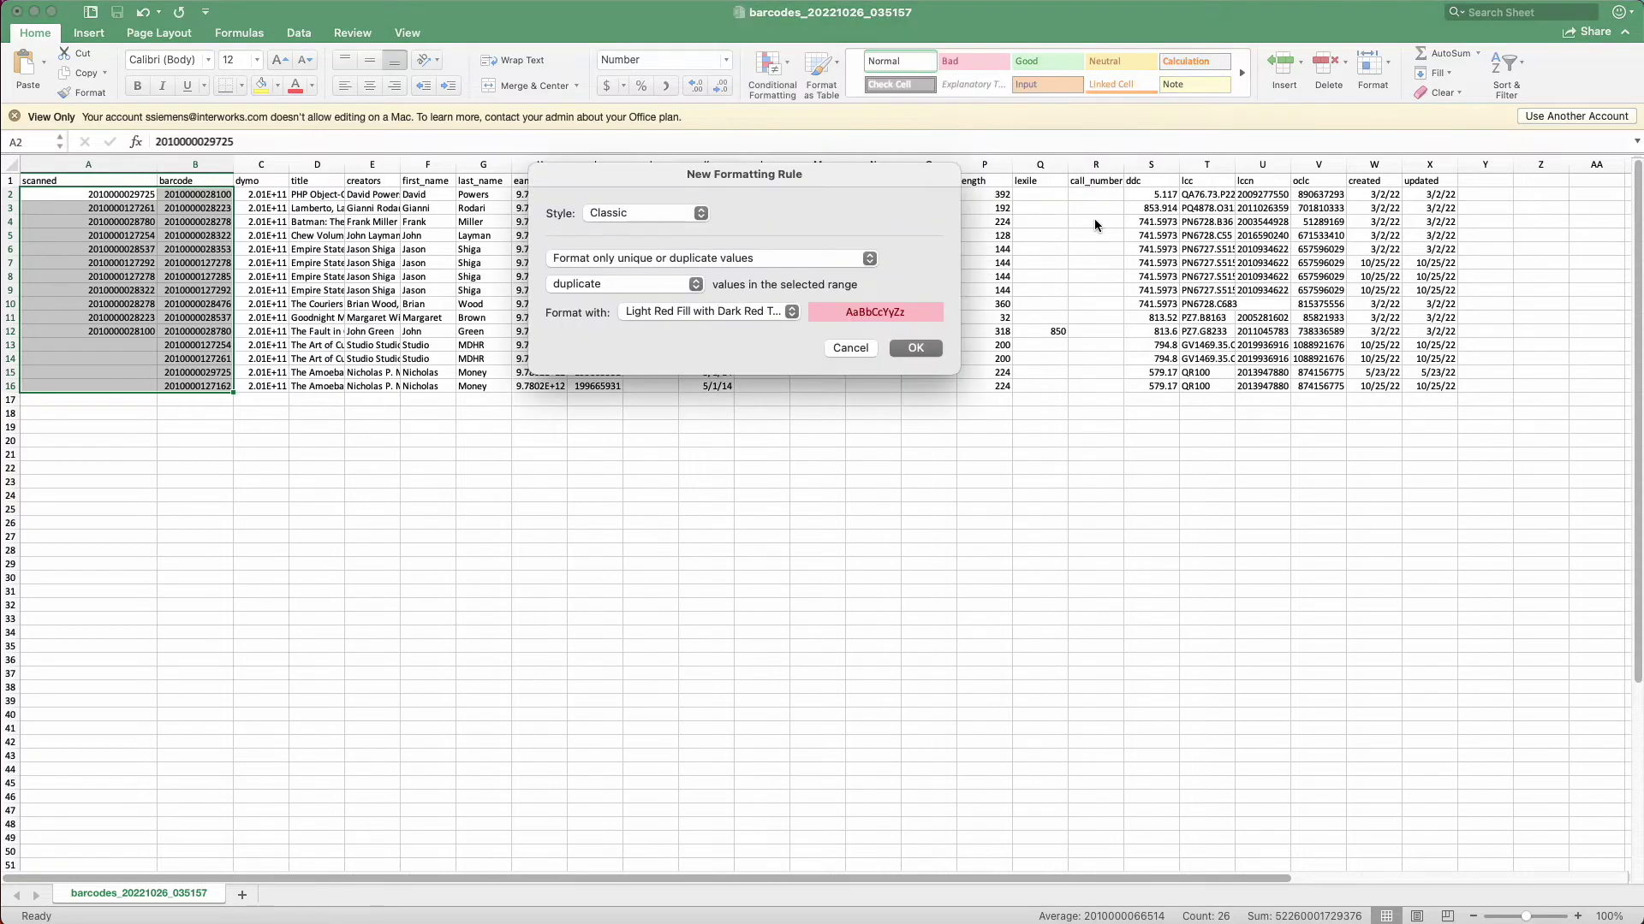
left_click(664, 285)
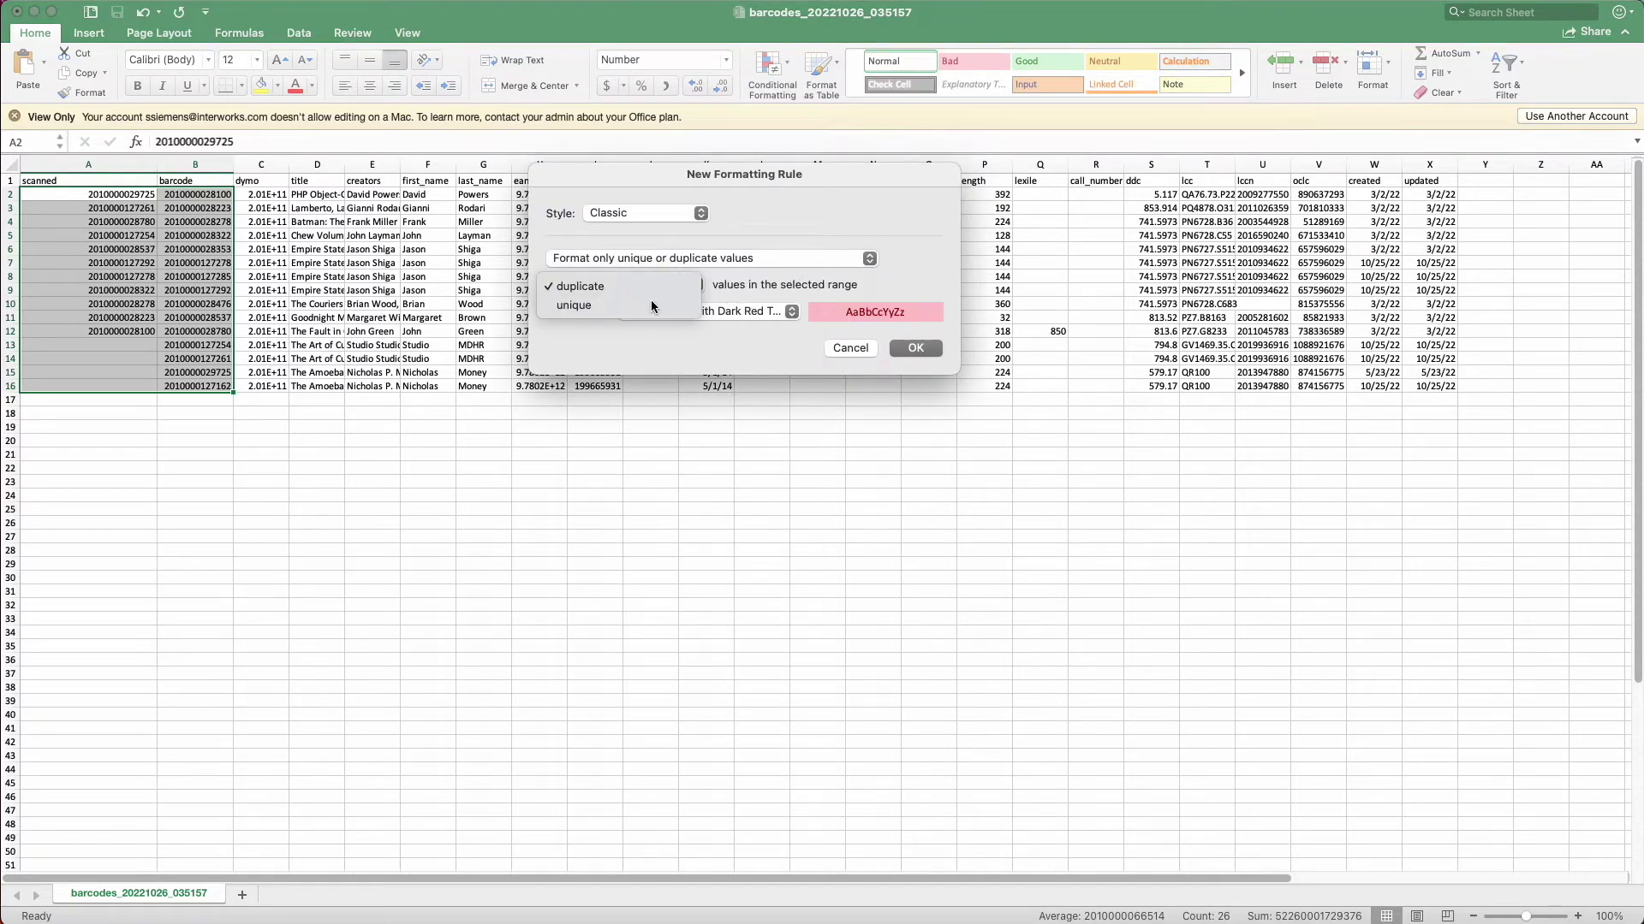
left_click(600, 306)
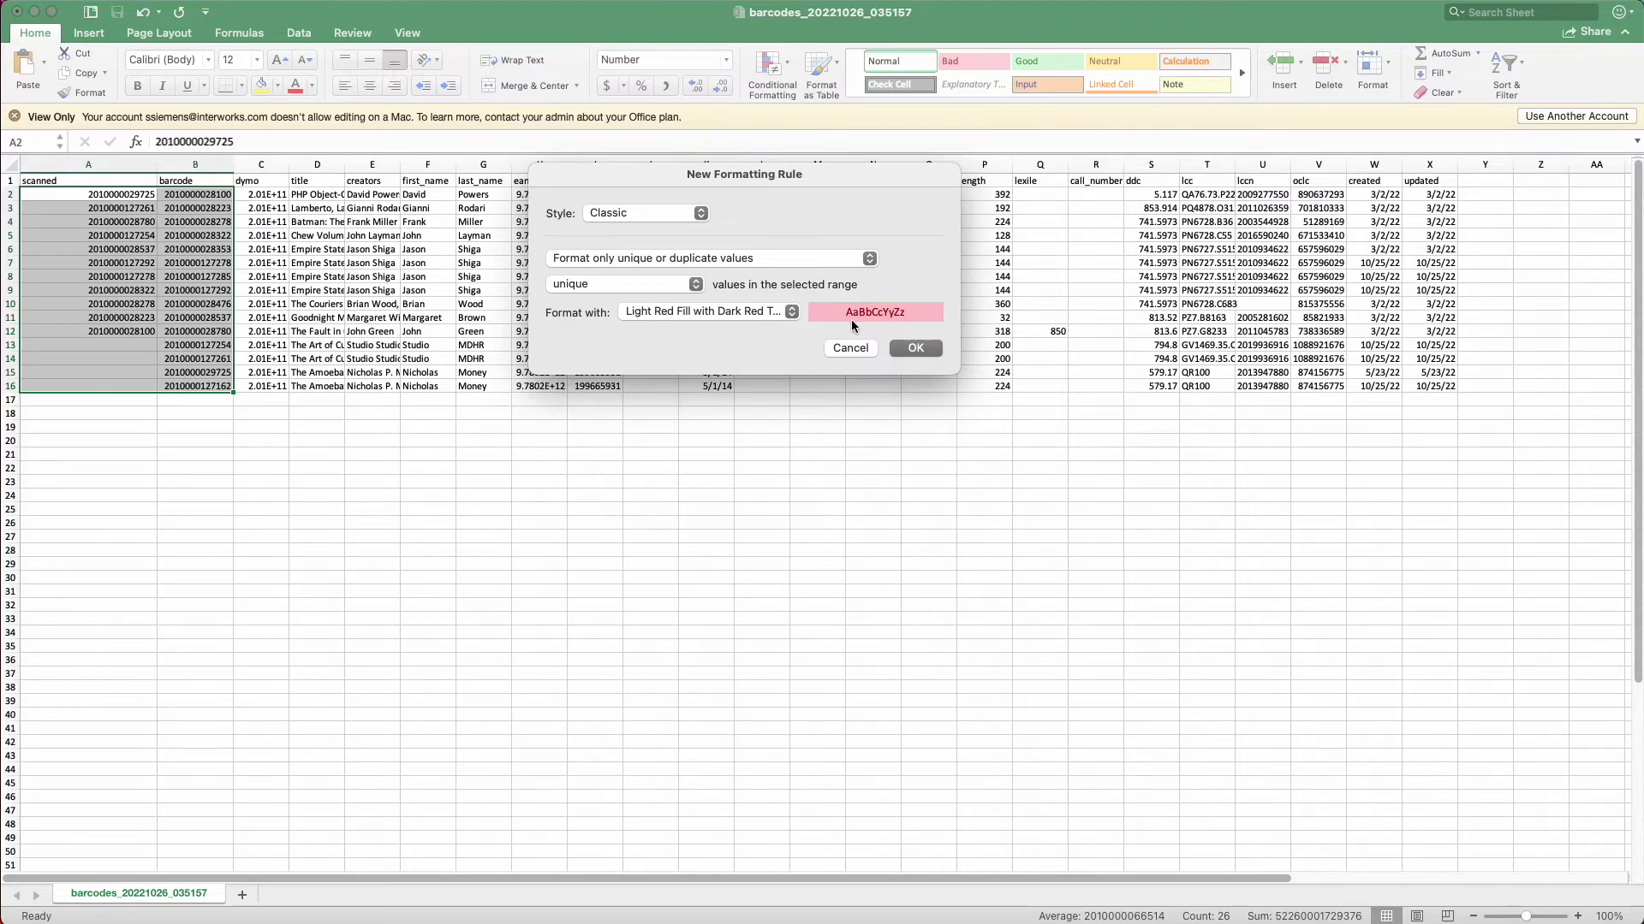
left_click(933, 348)
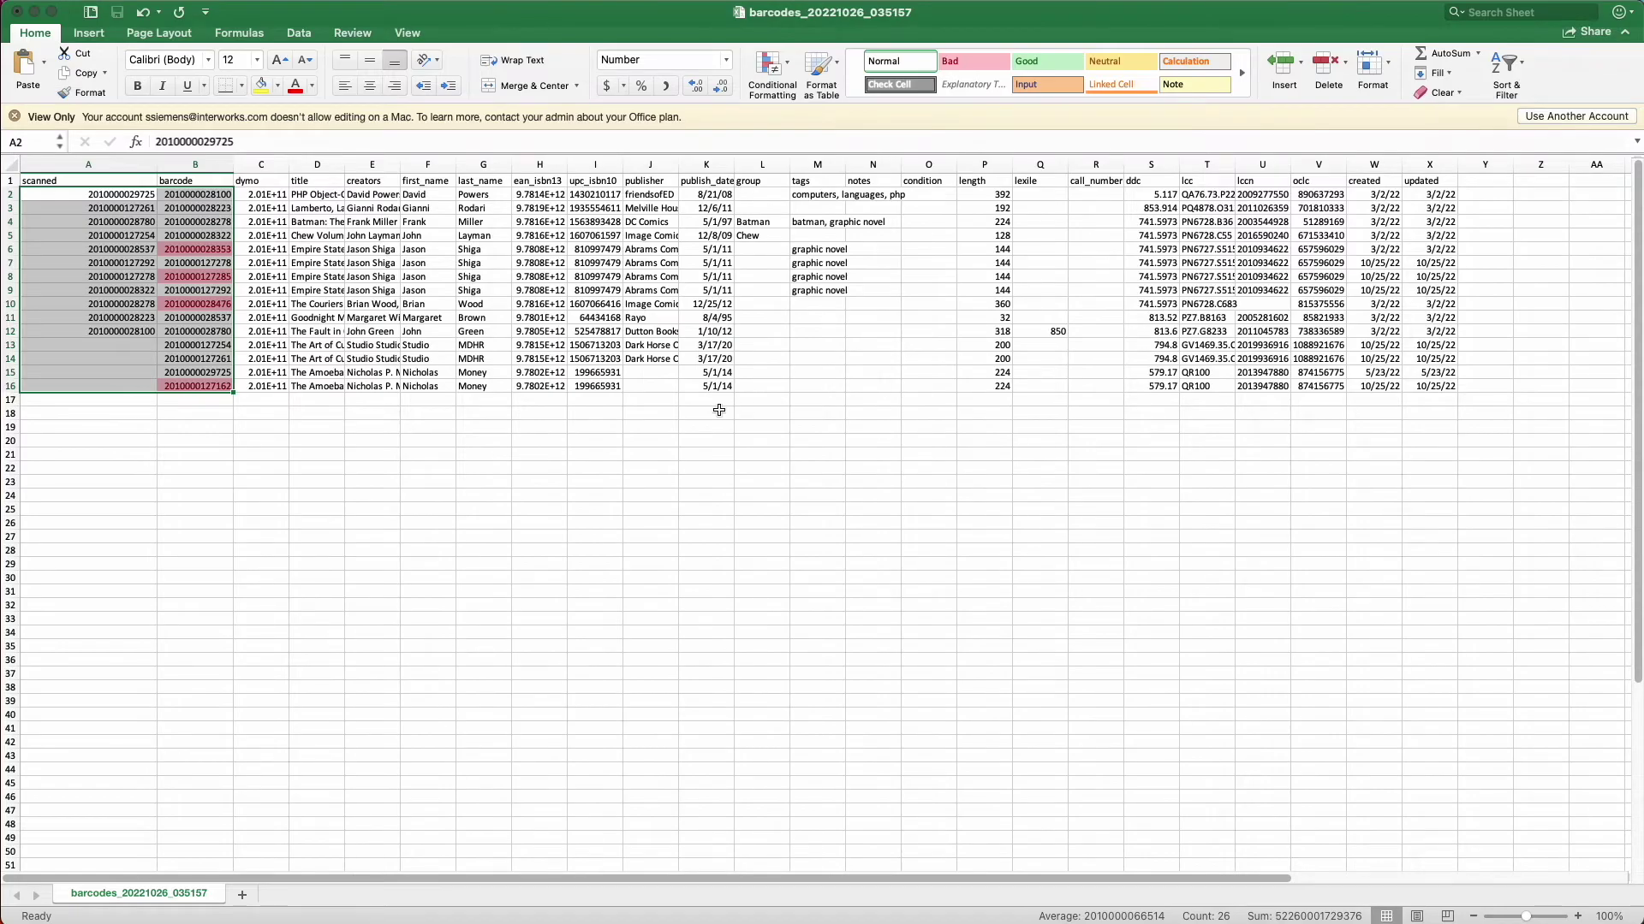
left_click(261, 441)
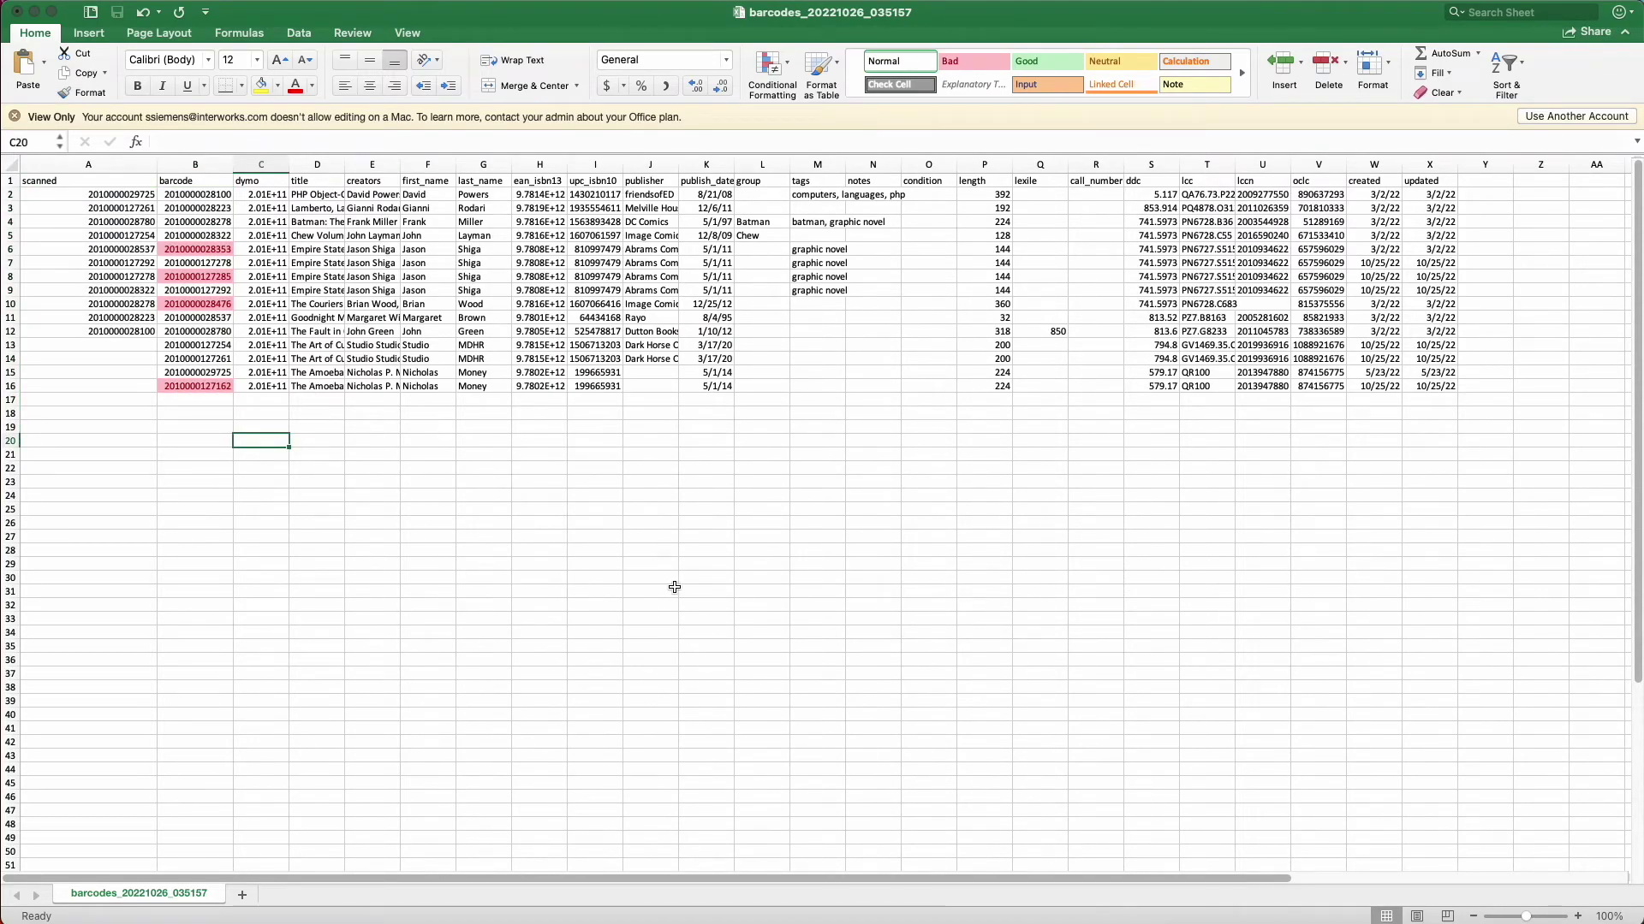
Delete the scanned barcodes in cells A12 and A11 so B2 and B3 turn light red.
left_click(140, 333)
key("Delete")
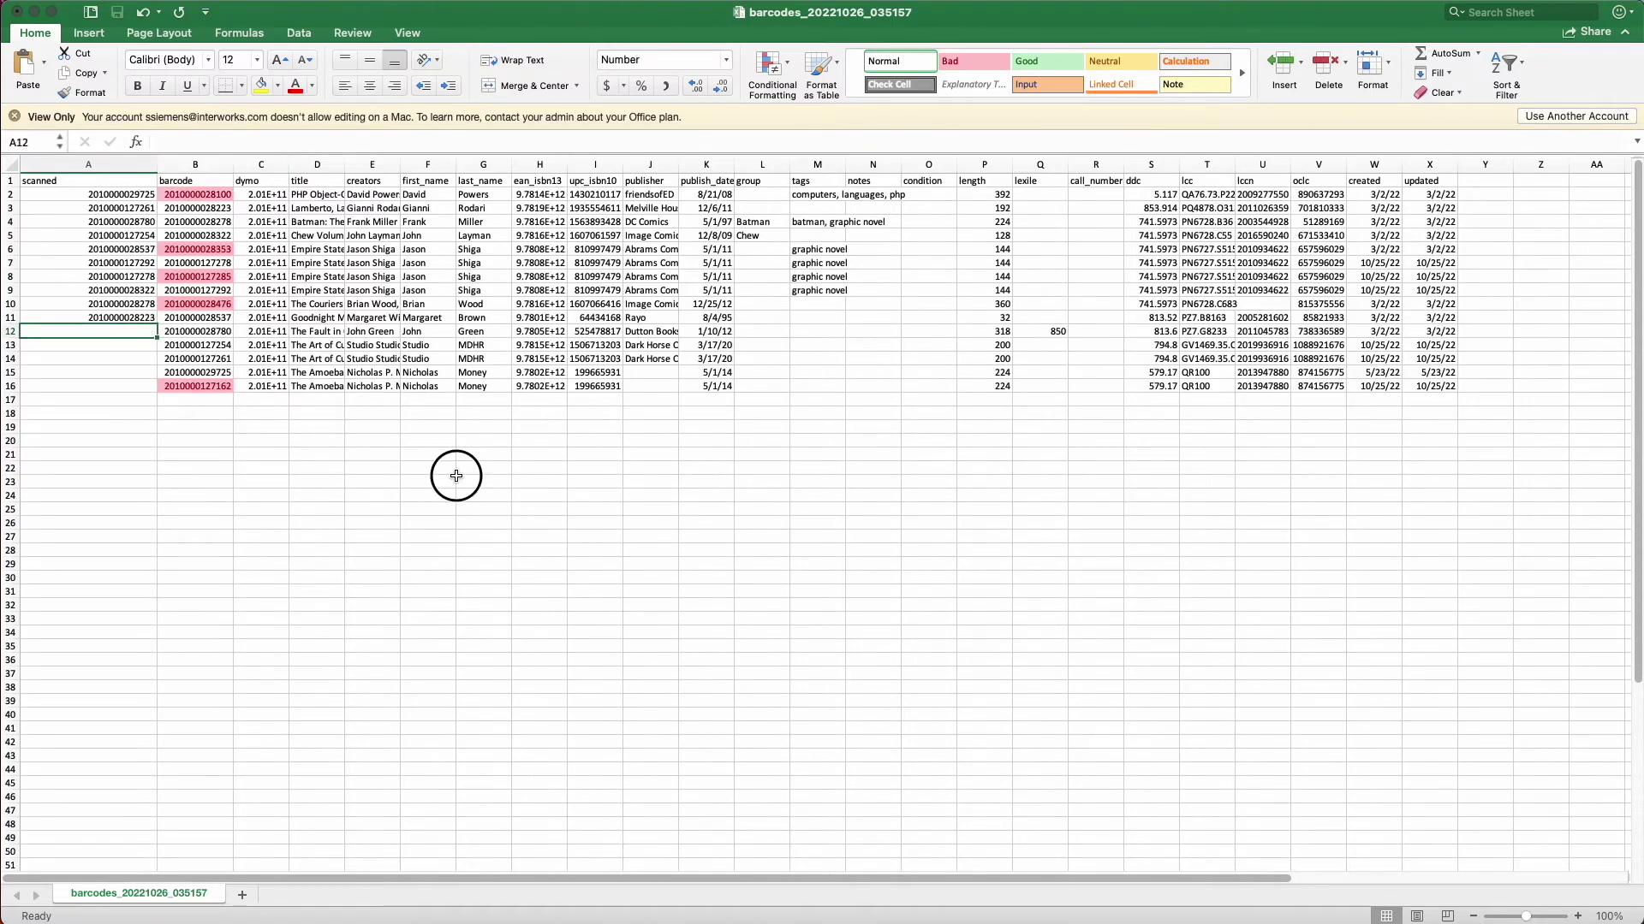
left_click_drag(432, 482, 484, 482)
left_click(130, 318)
key("Delete")
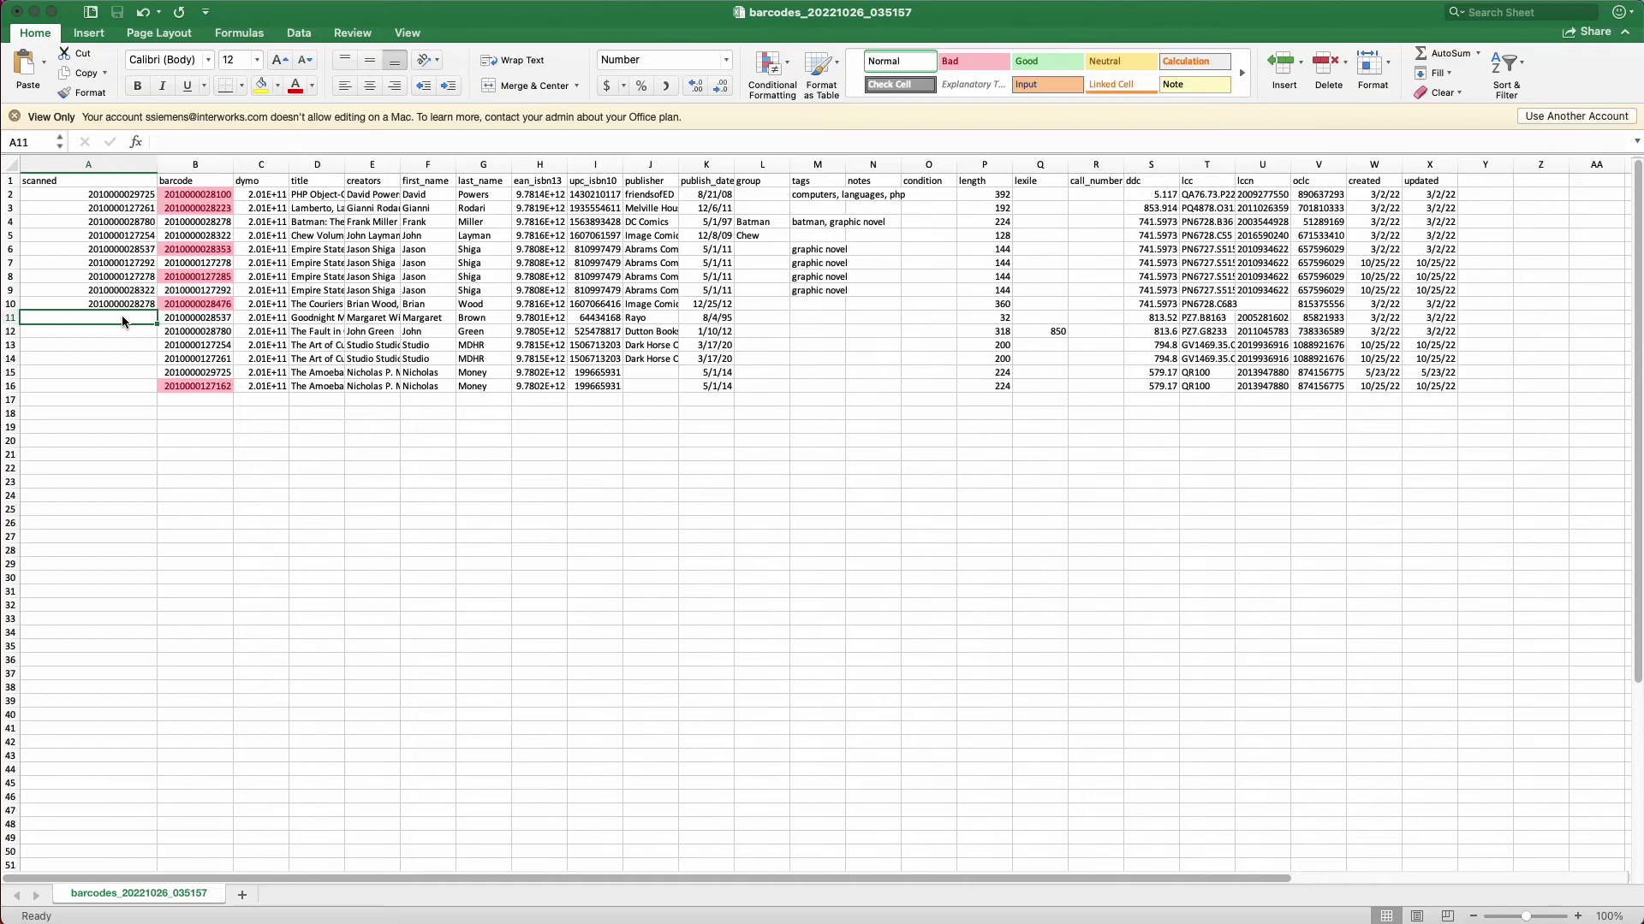
left_click(649, 469)
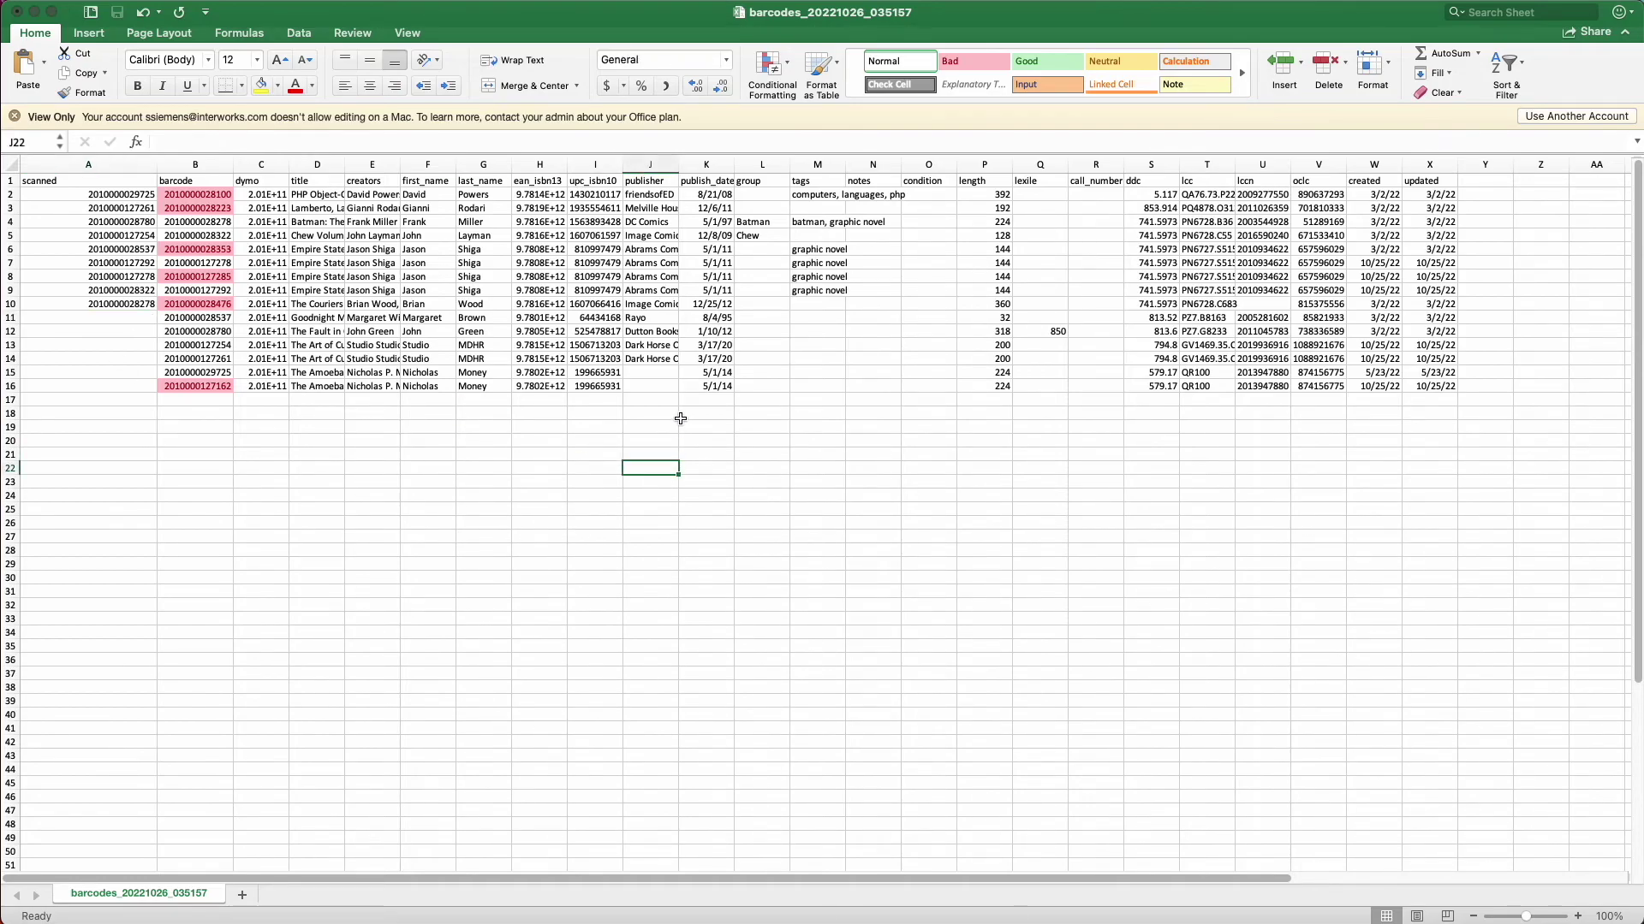